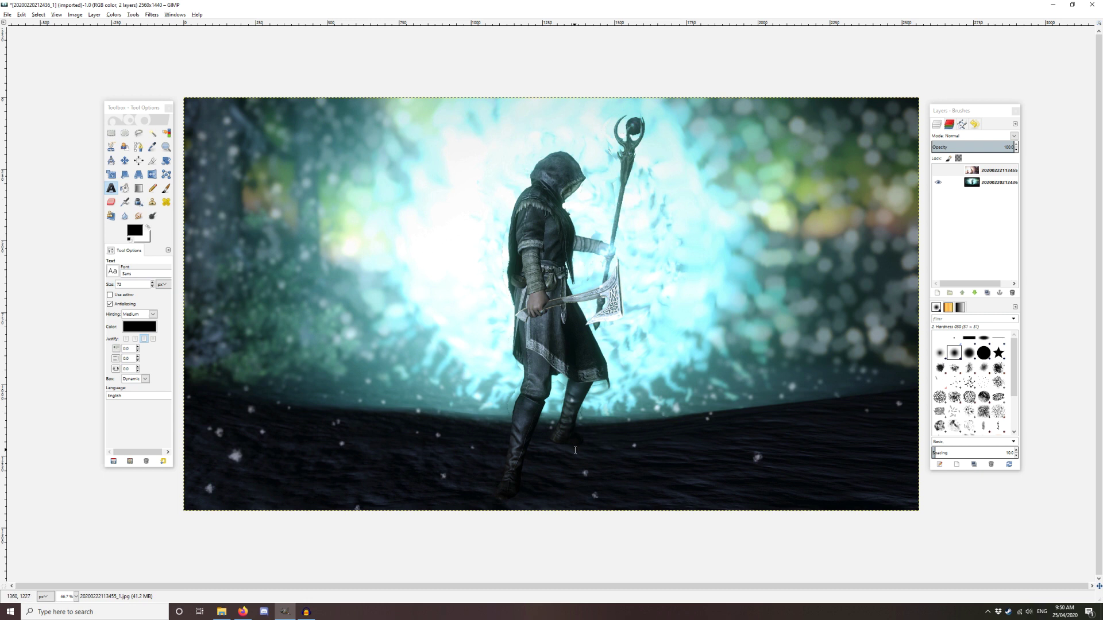
Show and then hide the dragon screenshot layer, and switch to the 1001 Fonts browser window
{"action": "left_click", "coordinate": [938, 171]}
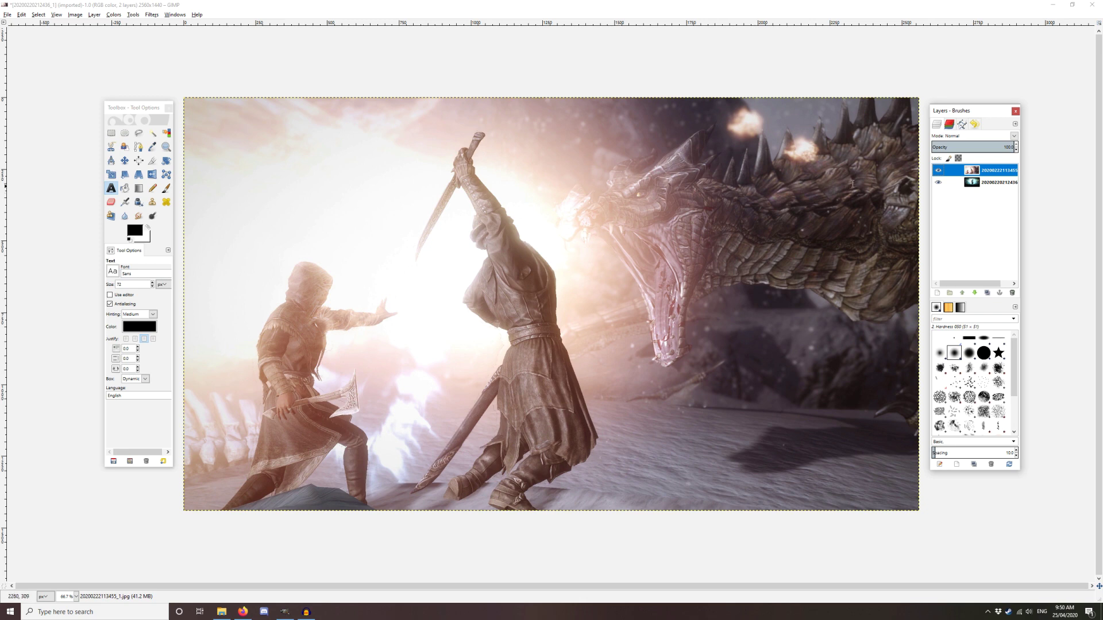
{"action": "left_click", "coordinate": [937, 170]}
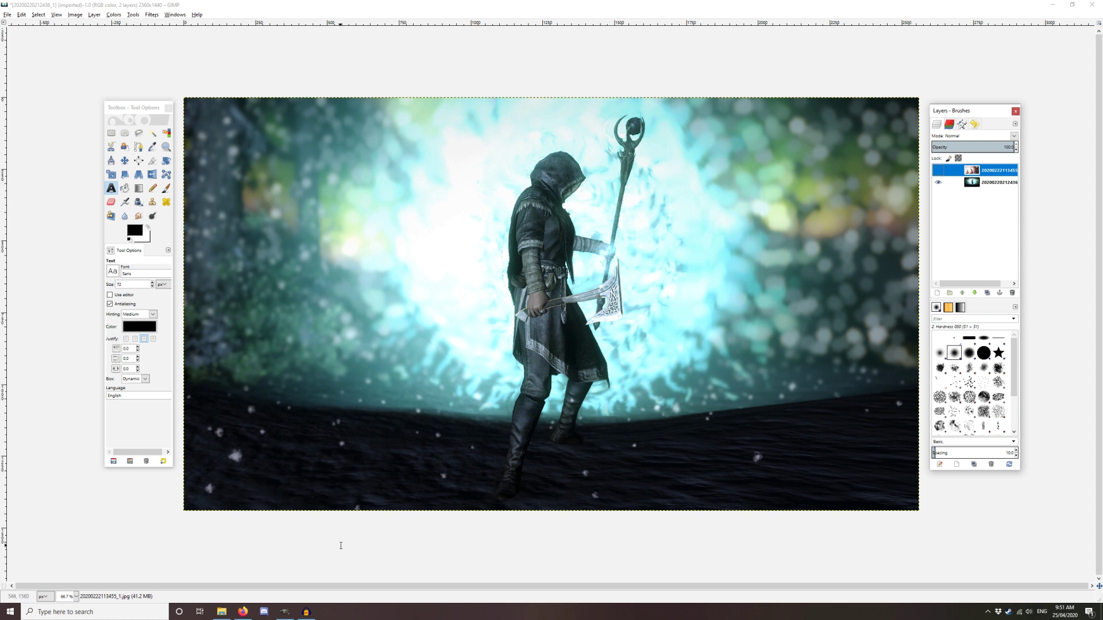
{"action": "left_click", "coordinate": [243, 612]}
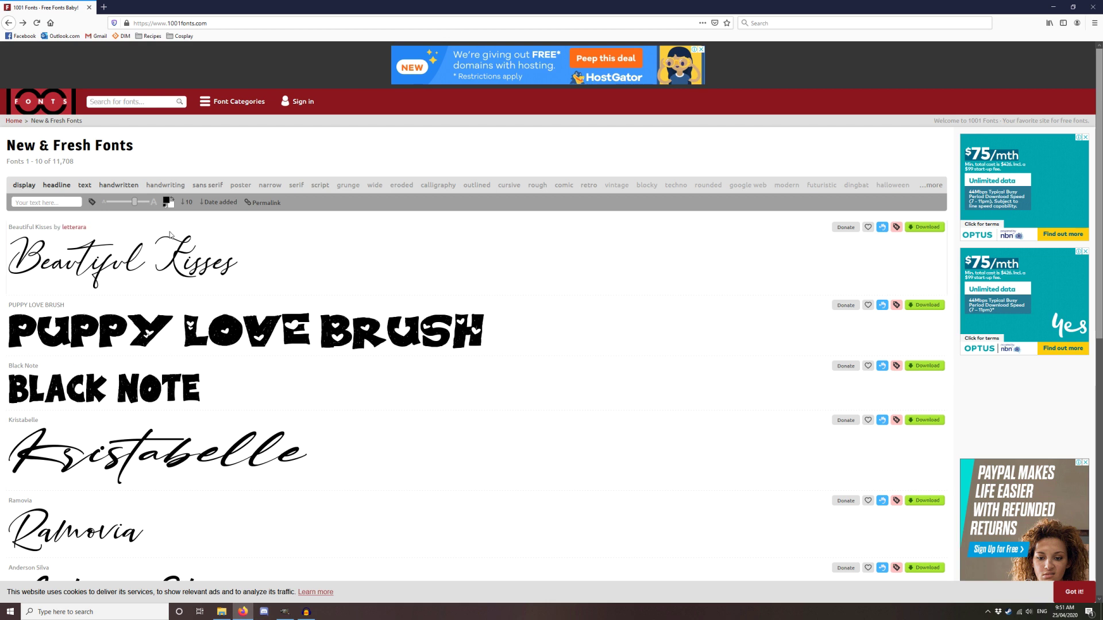
Search 1001fonts.com for 'fantasy', then for 'augusta', and open the Augusta Font Family page
{"action": "left_click", "coordinate": [139, 104]}
{"action": "type", "text": "fantasy"}
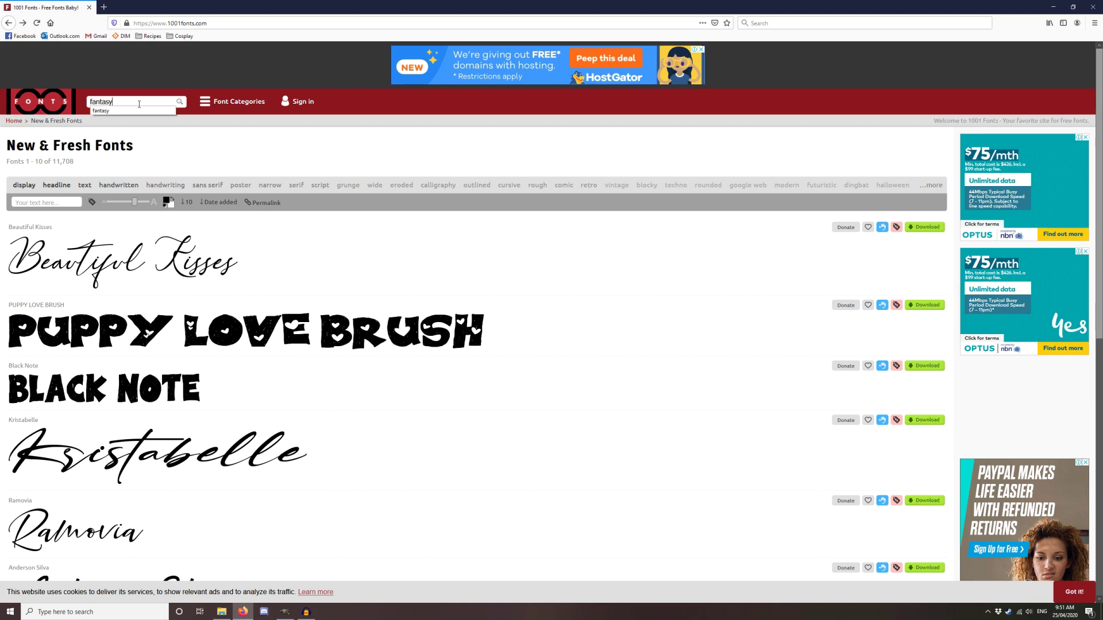
{"action": "key", "text": "Return"}
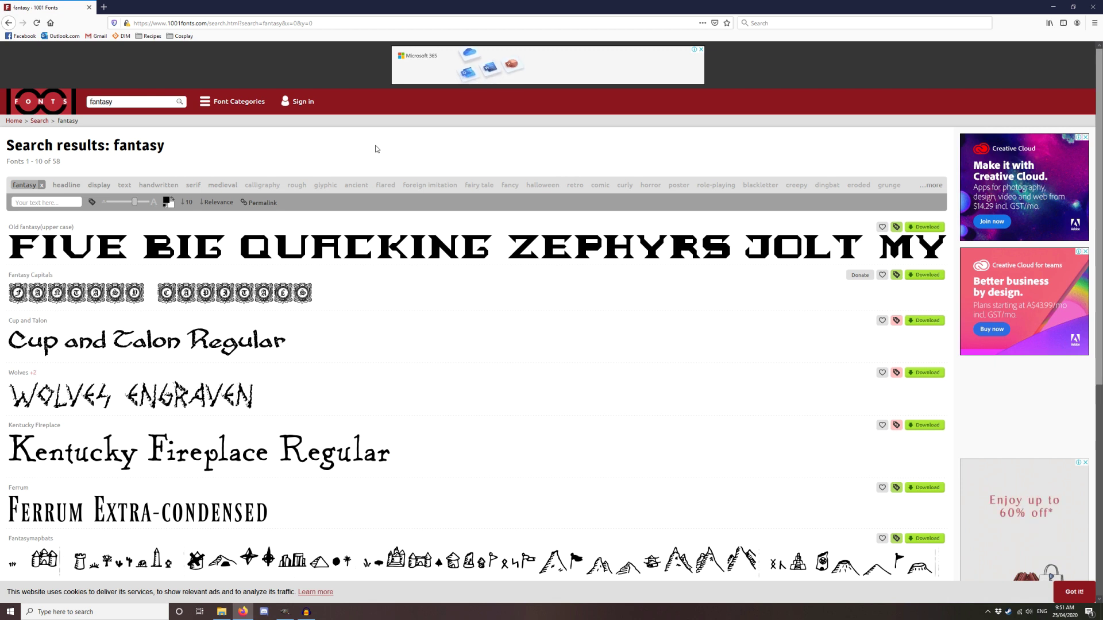
{"action": "double_click", "coordinate": [126, 102]}
{"action": "type", "text": "augusta"}
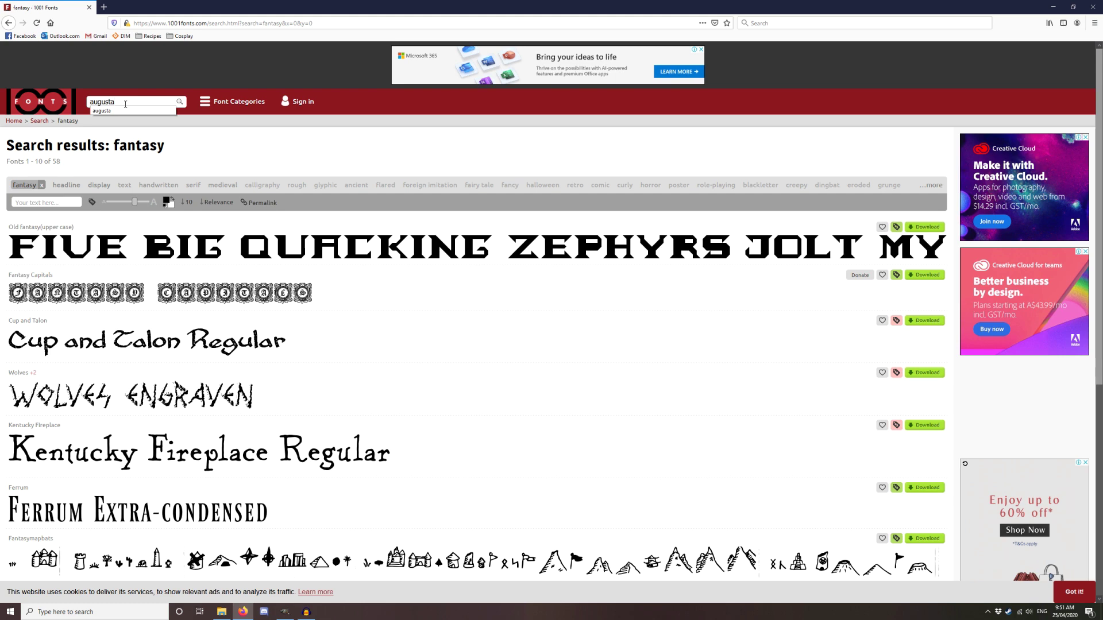
{"action": "key", "text": "Return"}
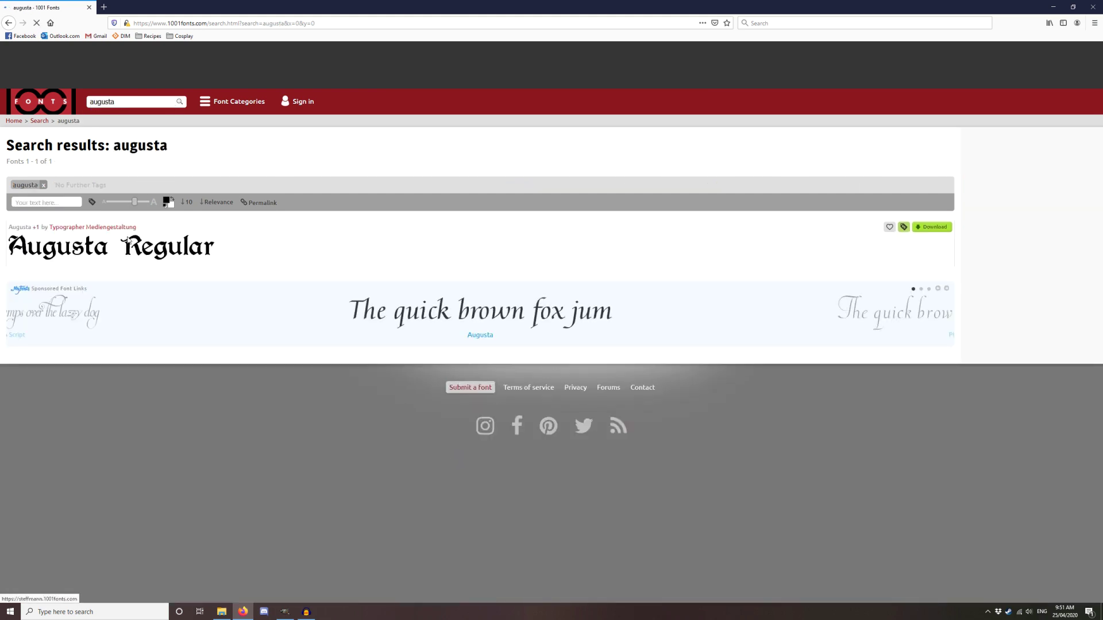
{"action": "left_click", "coordinate": [128, 244]}
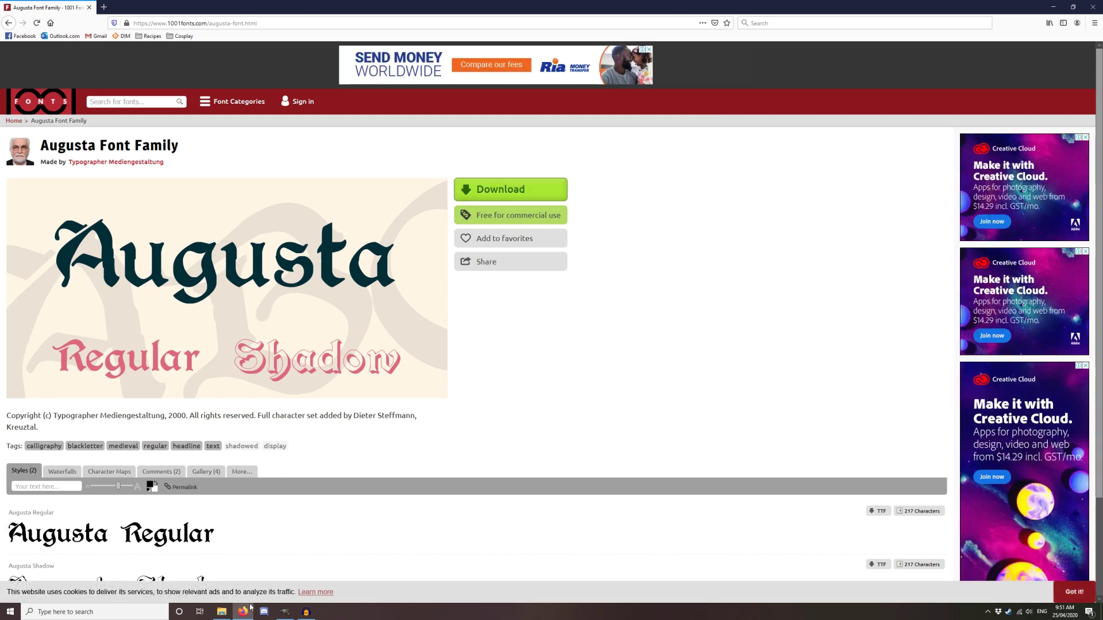
Browse to C:\Users\<user>\.gimp-2.8\fonts to confirm the Augusta fonts are installed, then return to GIMP
{"action": "left_click", "coordinate": [221, 612]}
{"action": "left_click", "coordinate": [107, 31]}
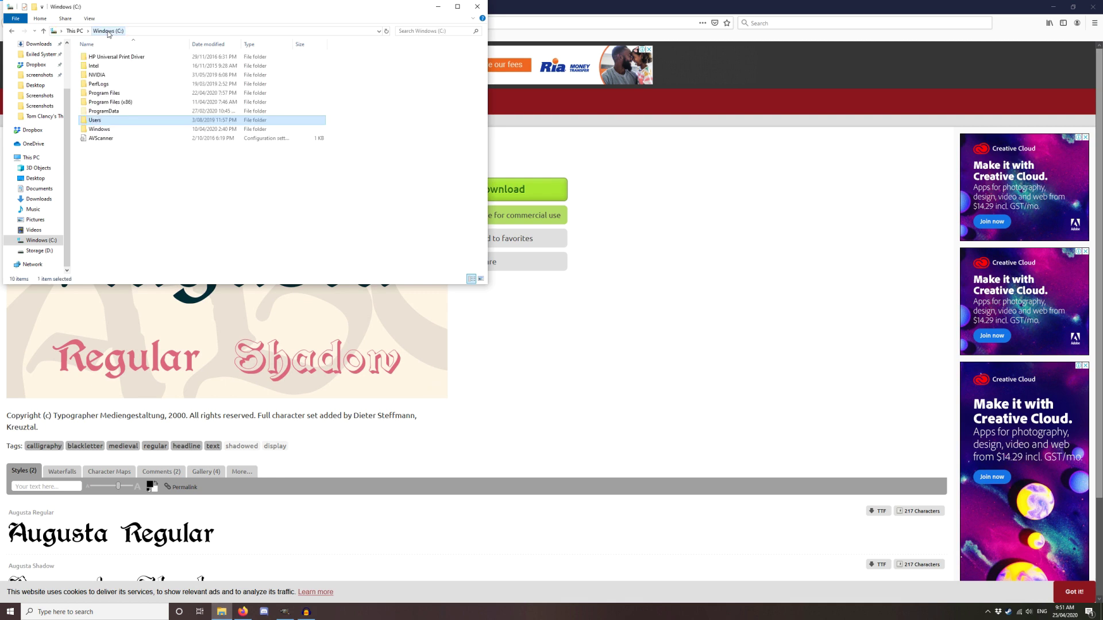
{"action": "double_click", "coordinate": [122, 118]}
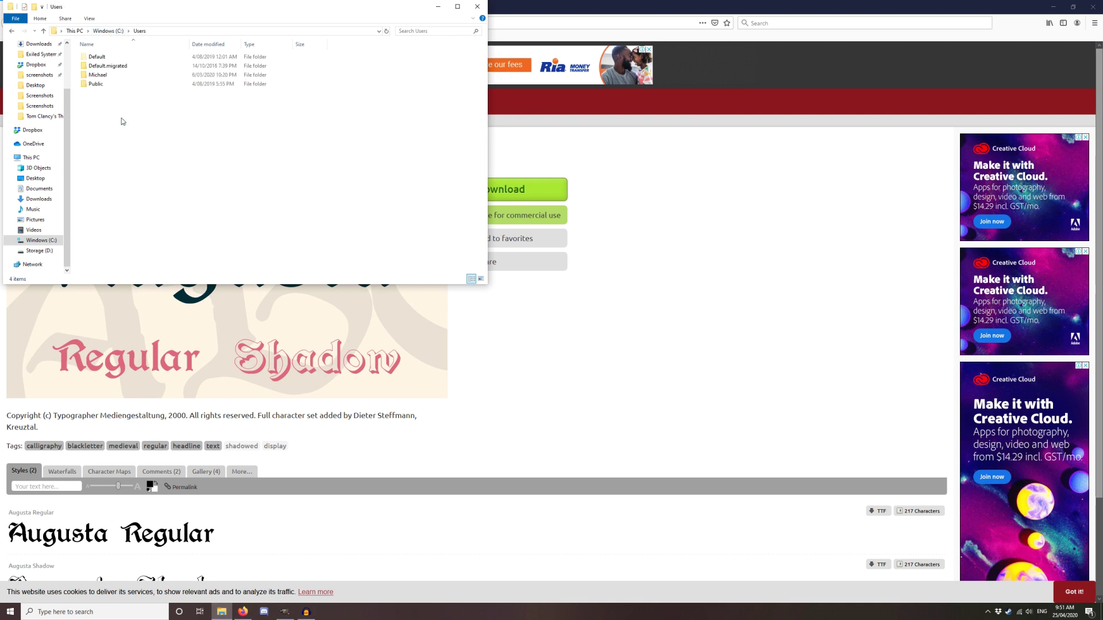
{"action": "double_click", "coordinate": [130, 82]}
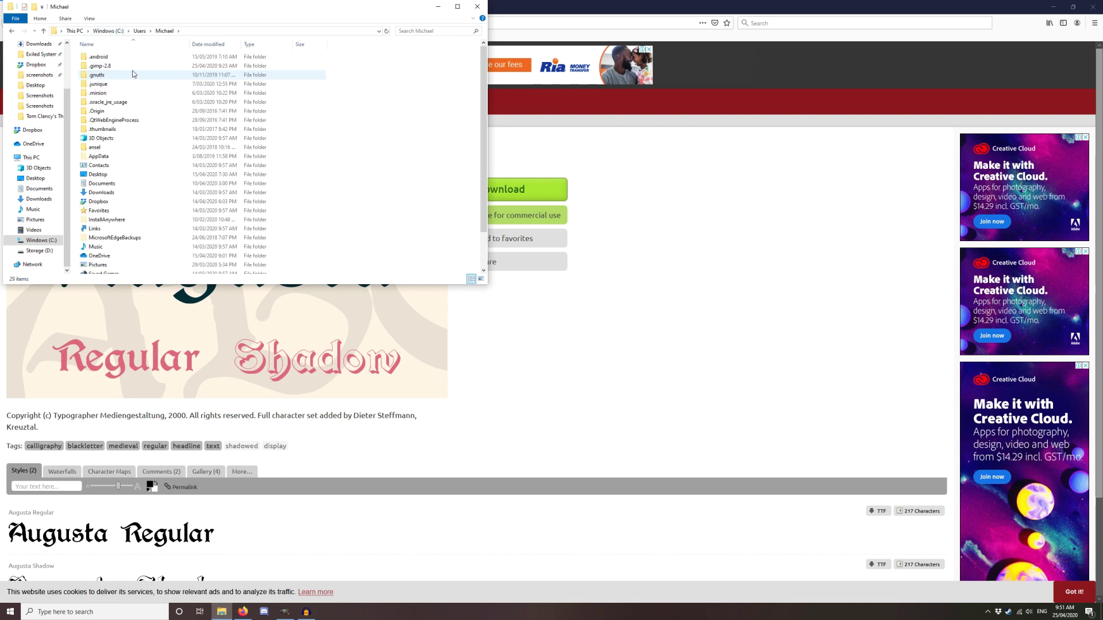
{"action": "double_click", "coordinate": [144, 73]}
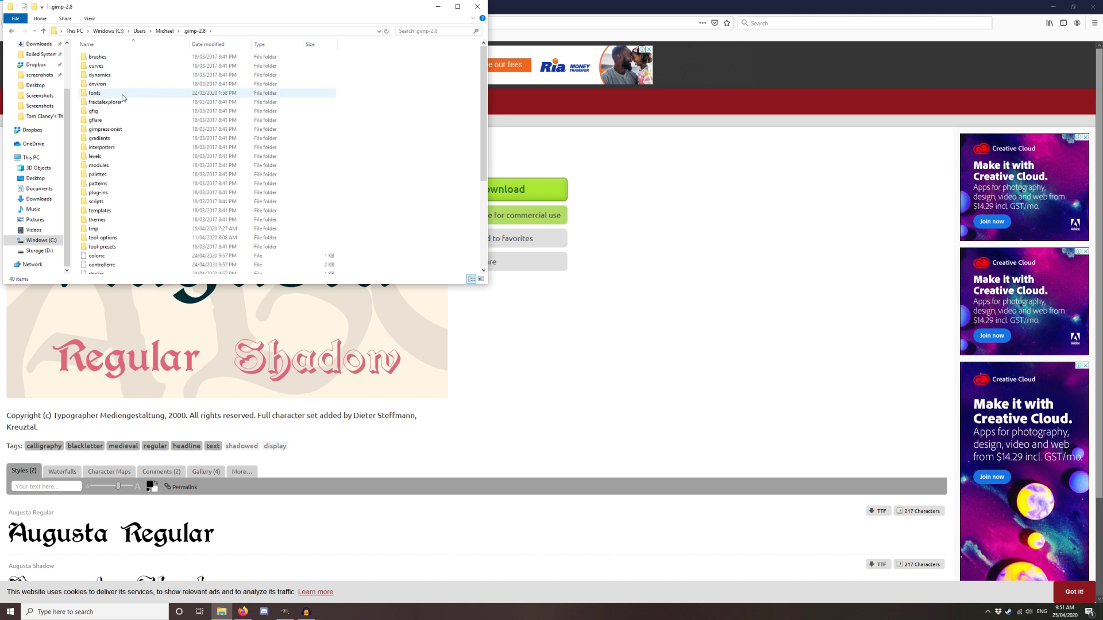
{"action": "double_click", "coordinate": [131, 93]}
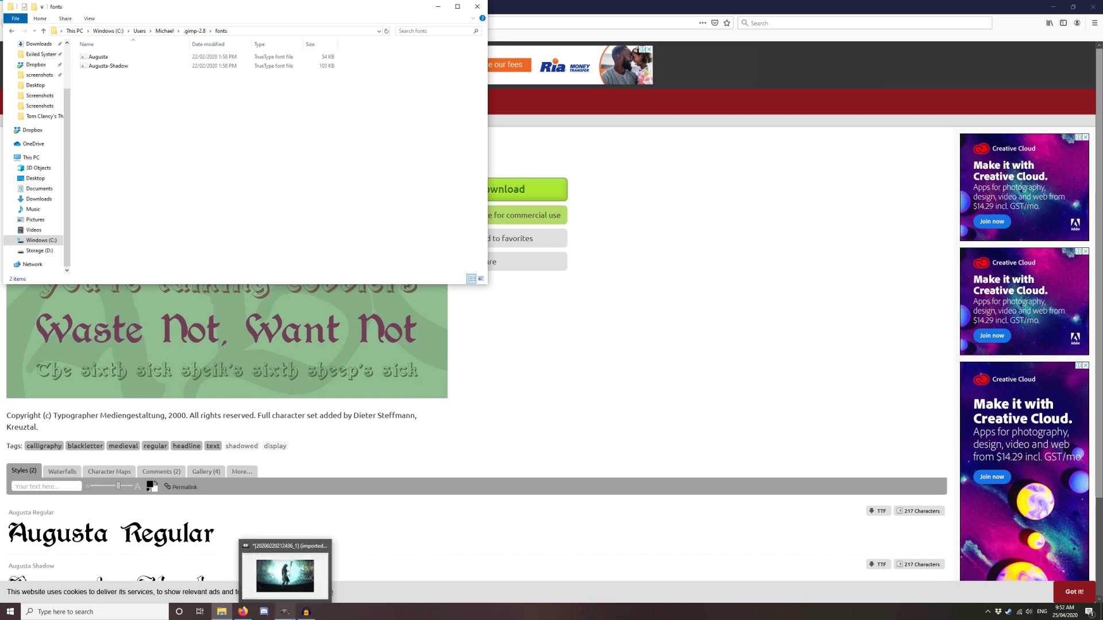
{"action": "left_click", "coordinate": [285, 611]}
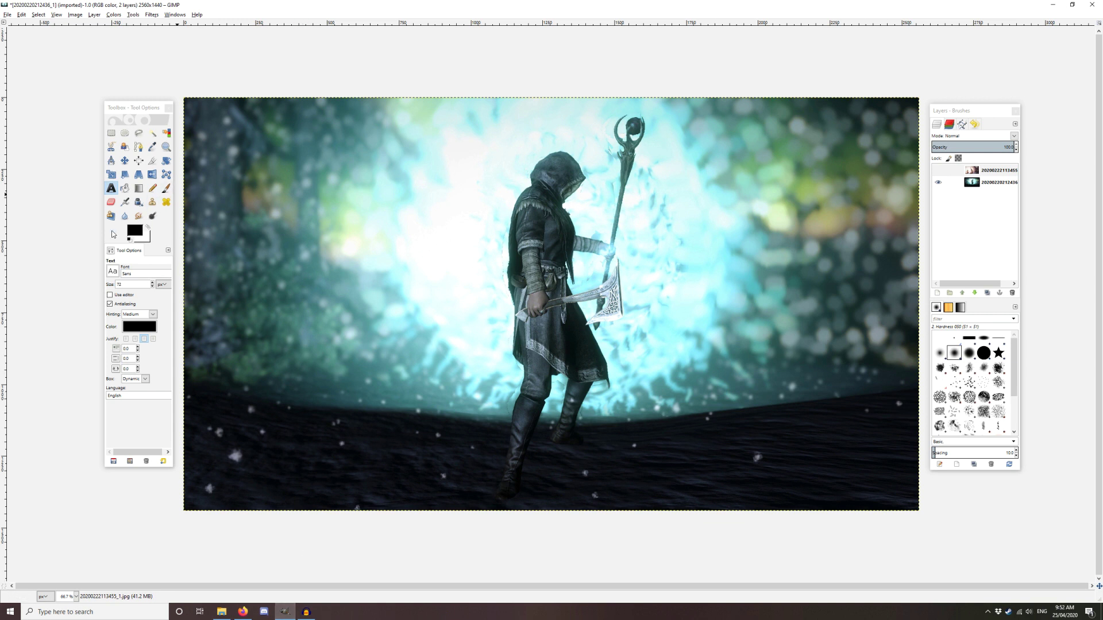
Set the Text tool font to Augusta and the text colour to white
{"action": "left_click", "coordinate": [112, 271]}
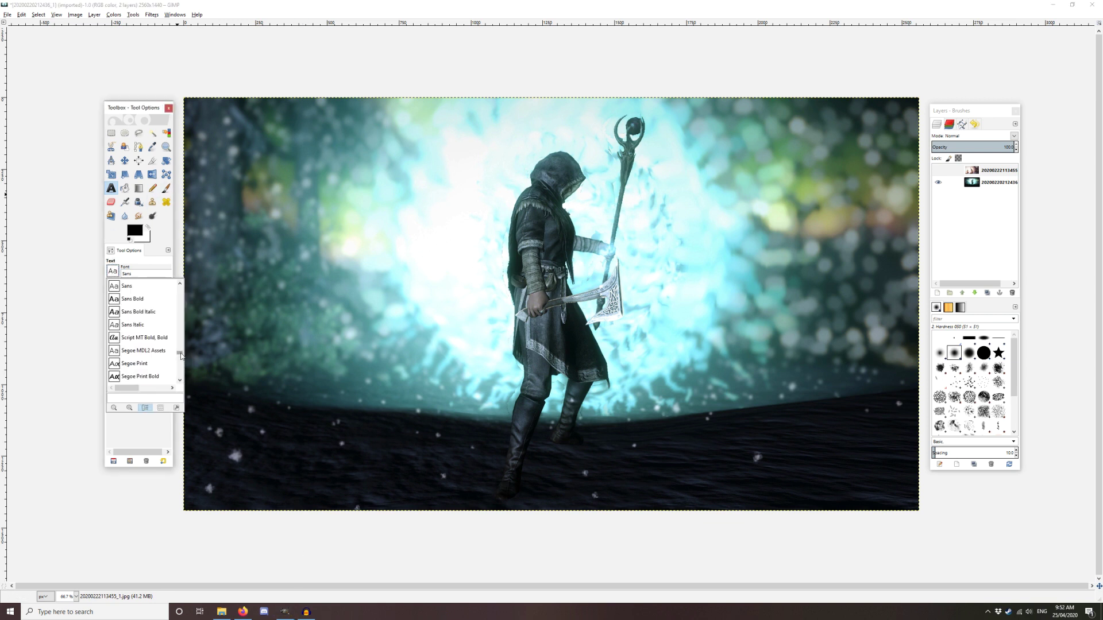
{"action": "left_click_drag", "start_coordinate": [180, 352], "coordinate": [180, 293]}
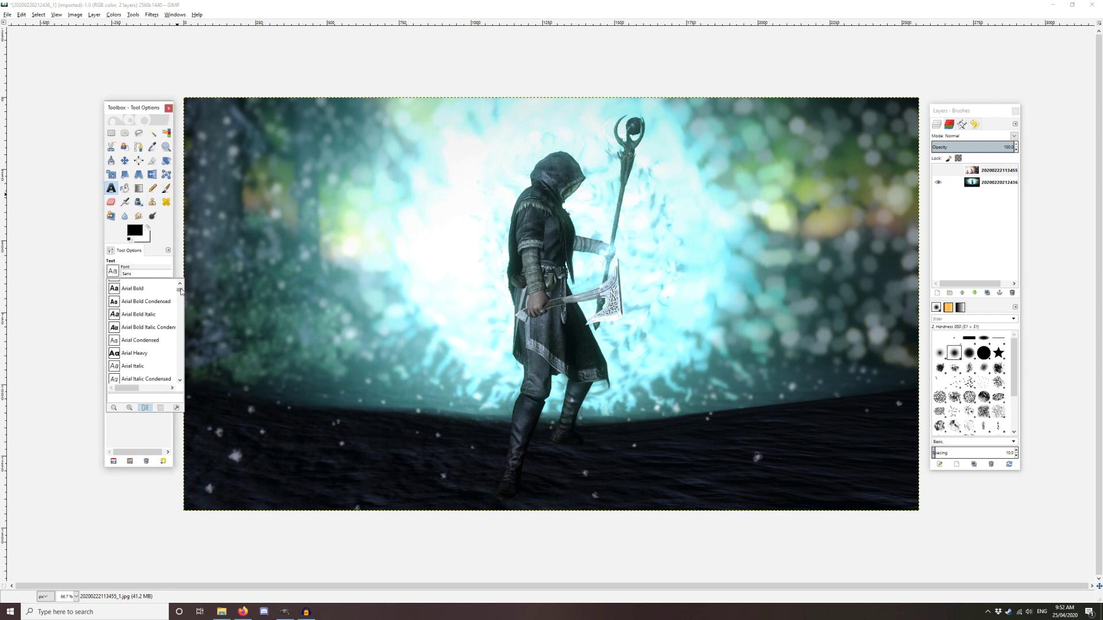
{"action": "scroll", "coordinate": [162, 300], "scroll_direction": "up", "scroll_amount": 3}
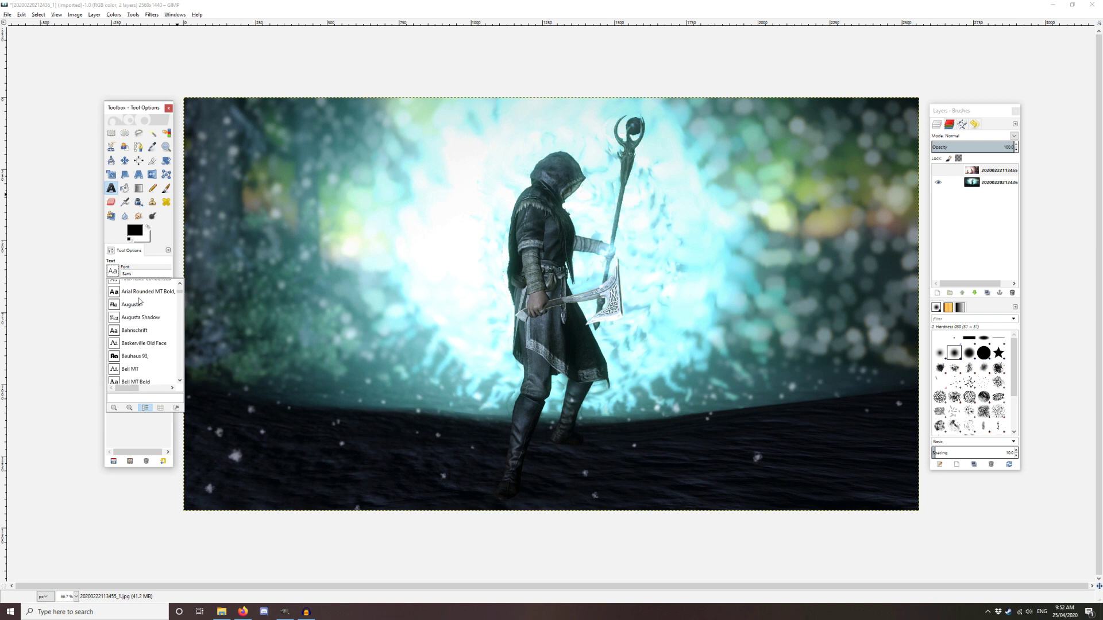
{"action": "left_click", "coordinate": [136, 305]}
{"action": "left_click", "coordinate": [139, 327]}
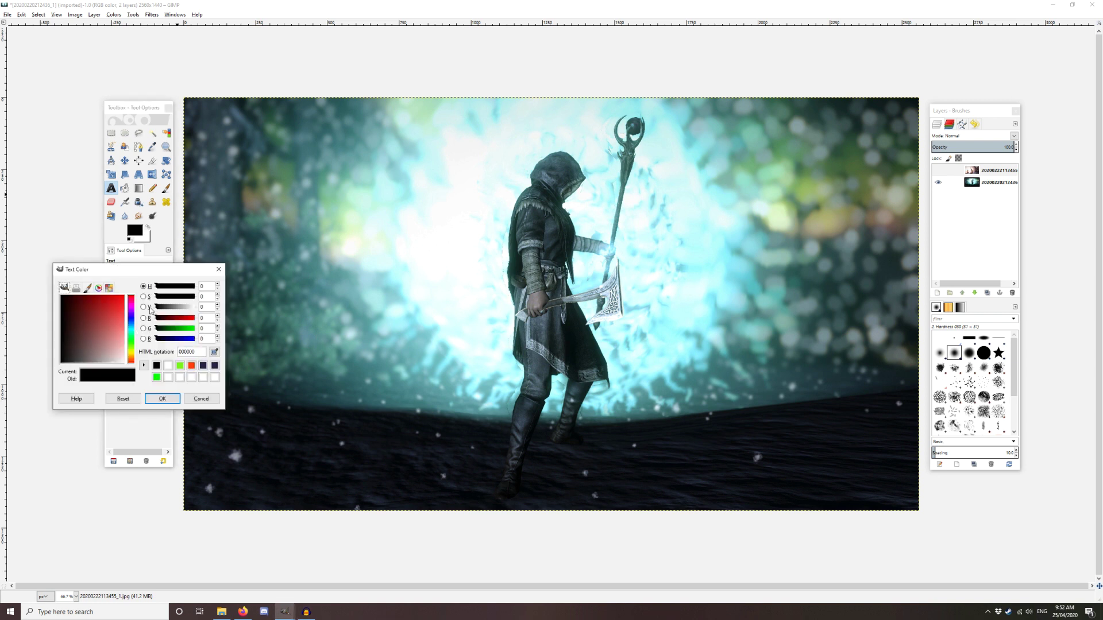
{"action": "left_click", "coordinate": [168, 366]}
{"action": "left_click", "coordinate": [173, 403]}
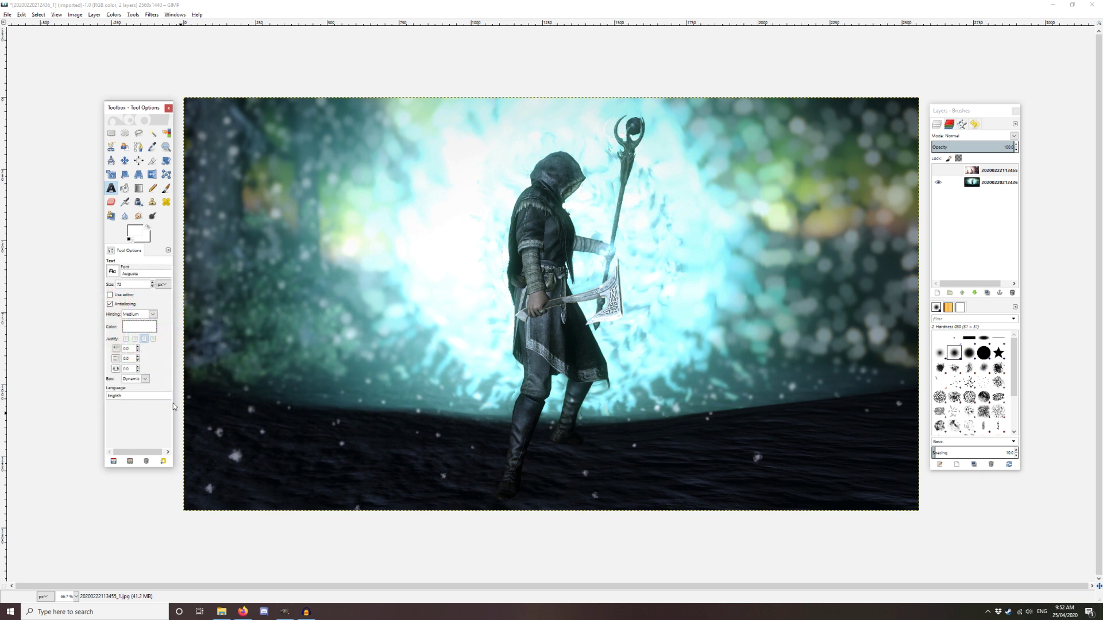
Type a top-left text block reading 'One-Handed', 'Armsman 5', 'Fighting Stance' on three lines
{"action": "left_click", "coordinate": [213, 134]}
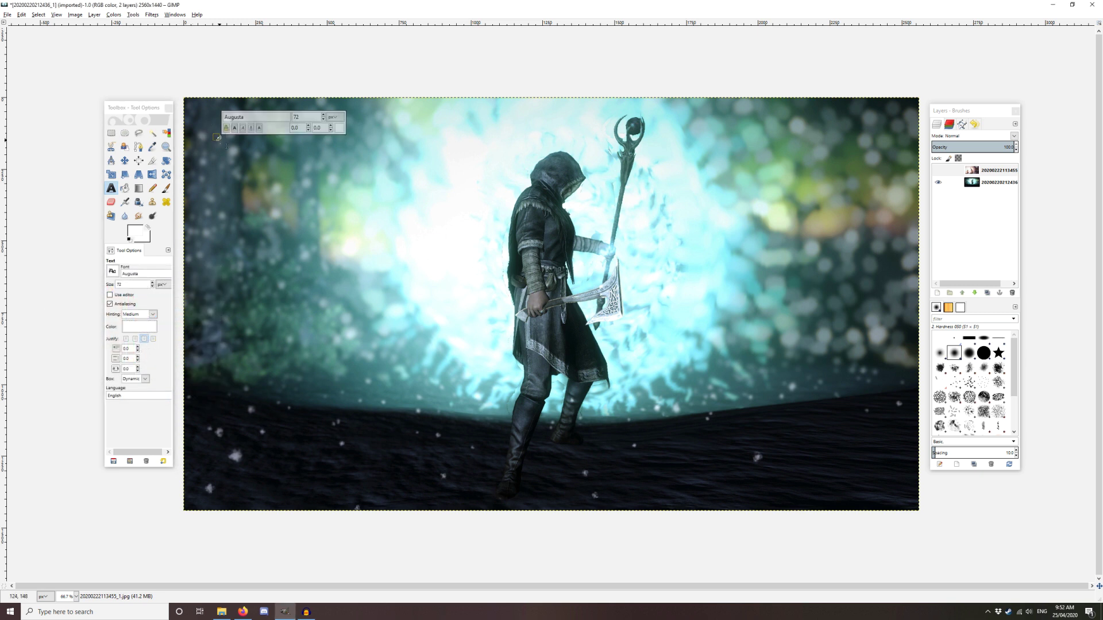
{"action": "type", "text": "One-"}
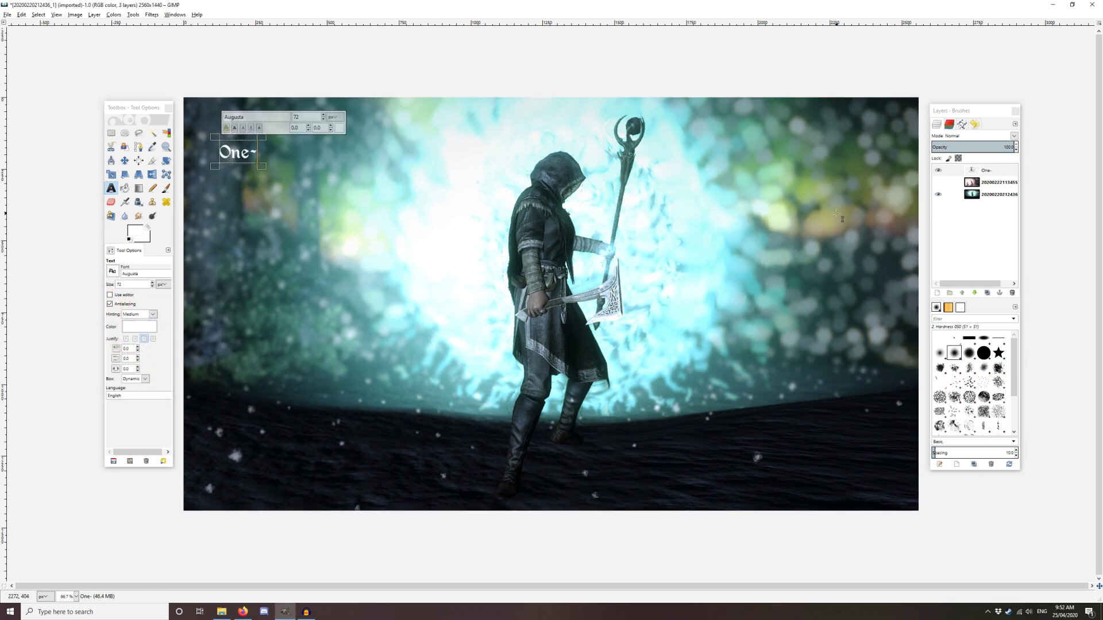
{"action": "type", "text": "Handed"}
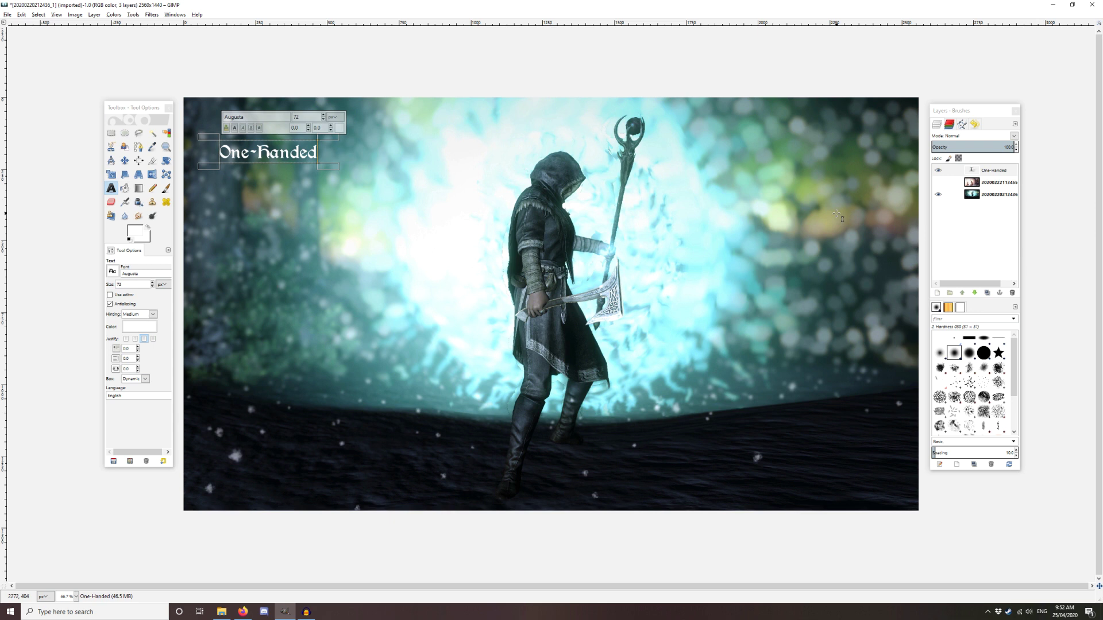
{"action": "key", "text": "Return"}
{"action": "type", "text": "Ar"}
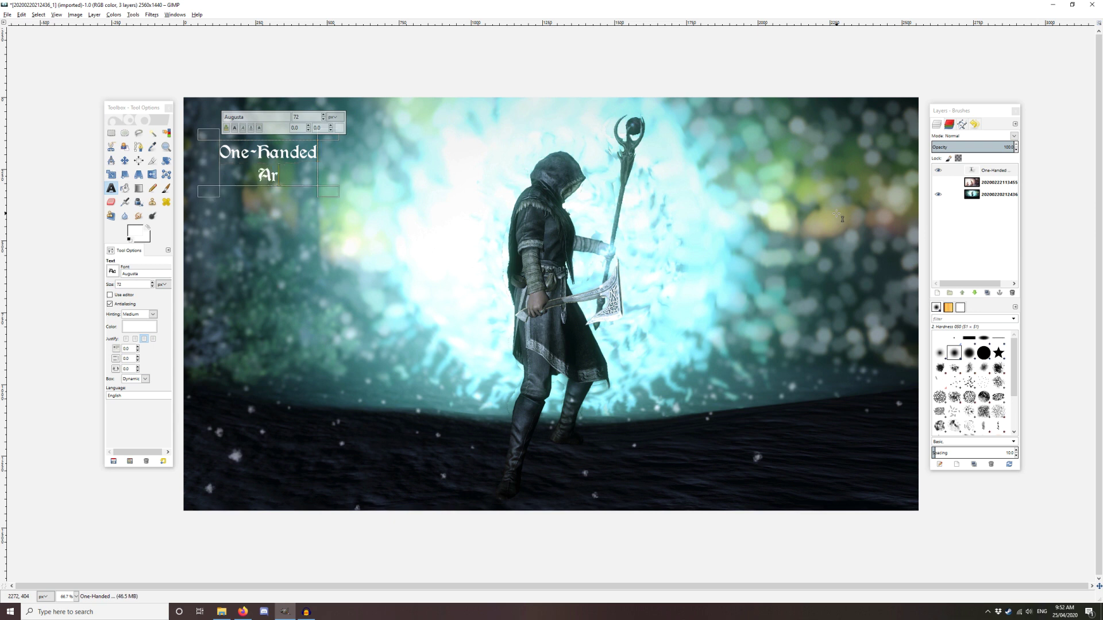
{"action": "type", "text": "msman 5"}
{"action": "key", "text": "Return"}
{"action": "type", "text": "F"}
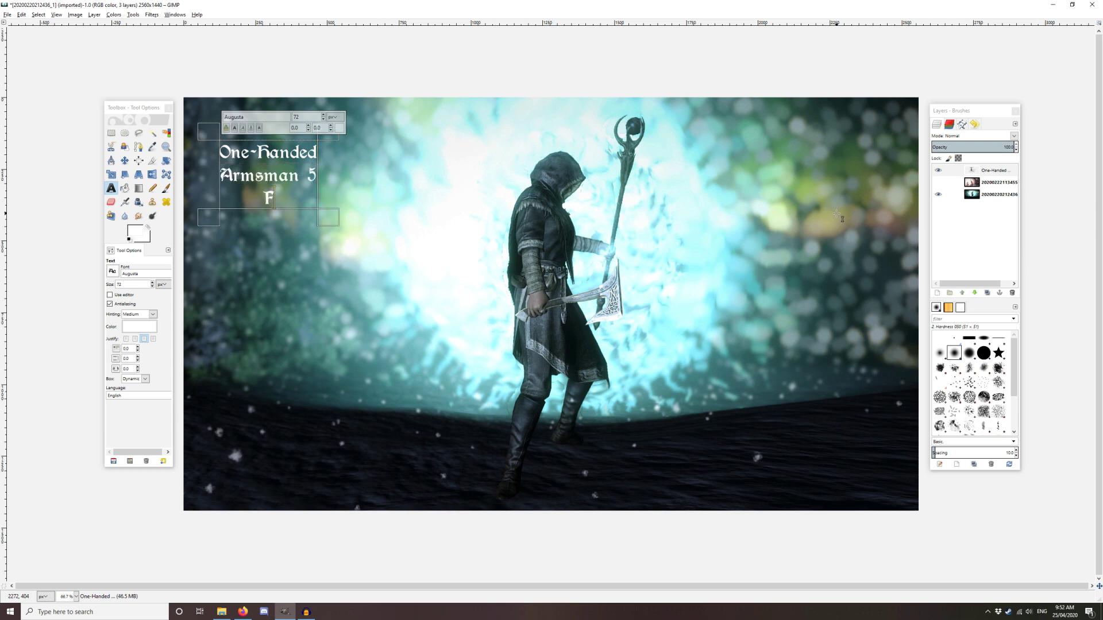
{"action": "type", "text": "ighting Sta"}
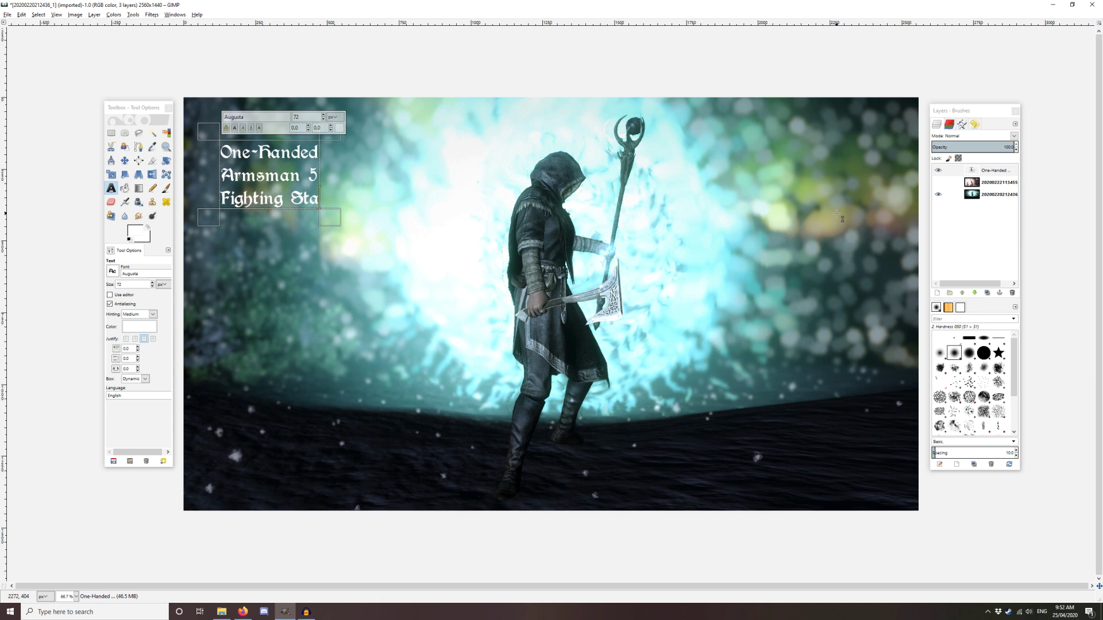
{"action": "type", "text": "nce"}
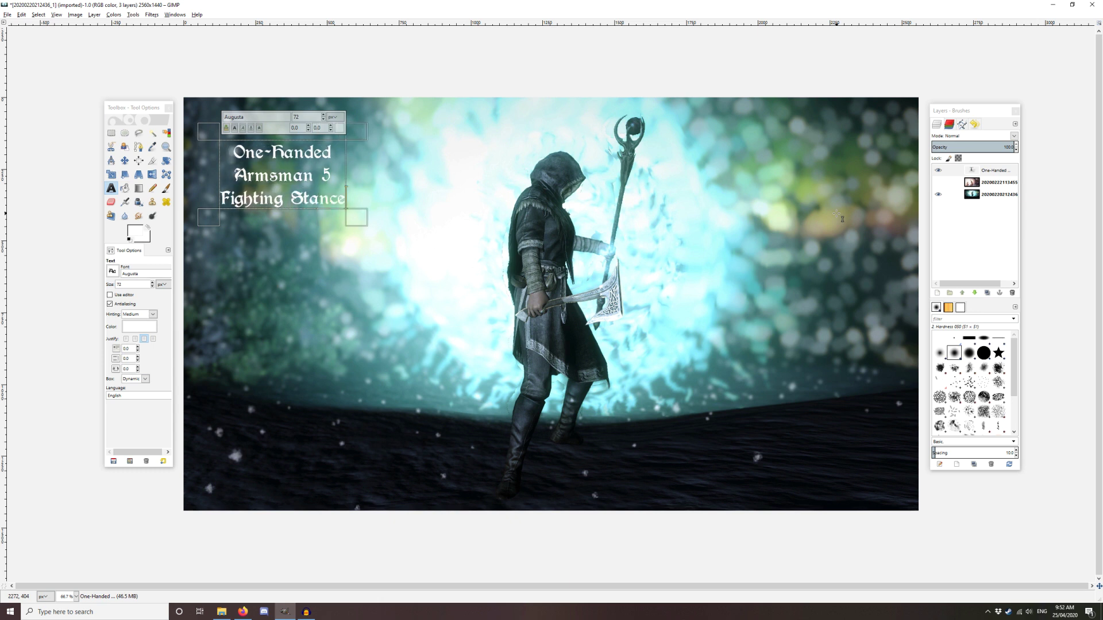
Left-align the block and set the One-Handed title line to size 130
{"action": "key", "text": "ctrl+a"}
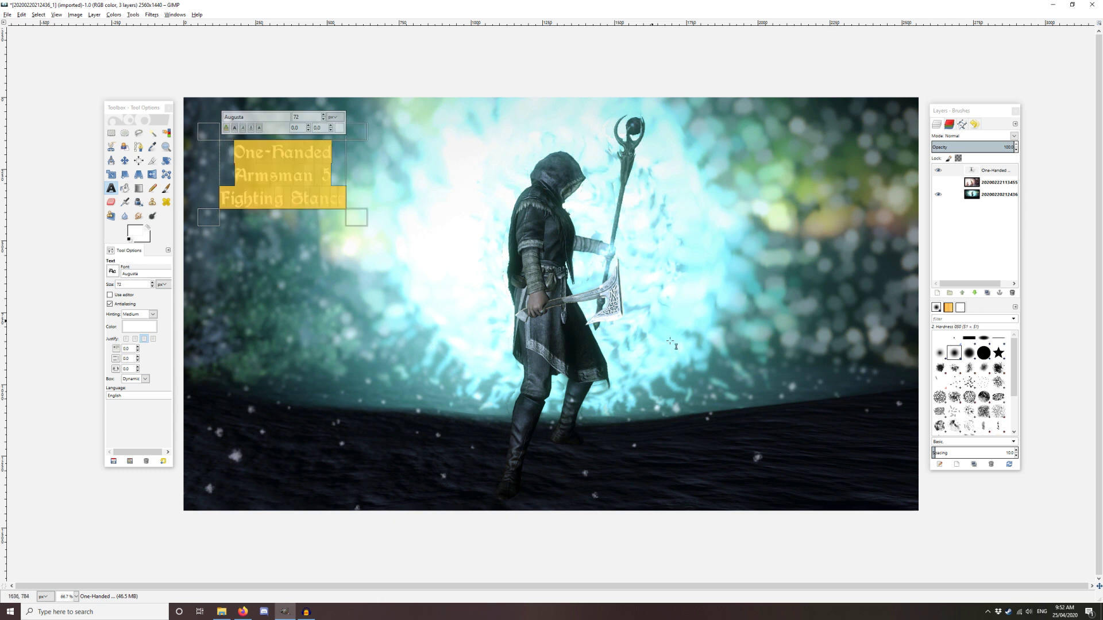
{"action": "left_click", "coordinate": [126, 339]}
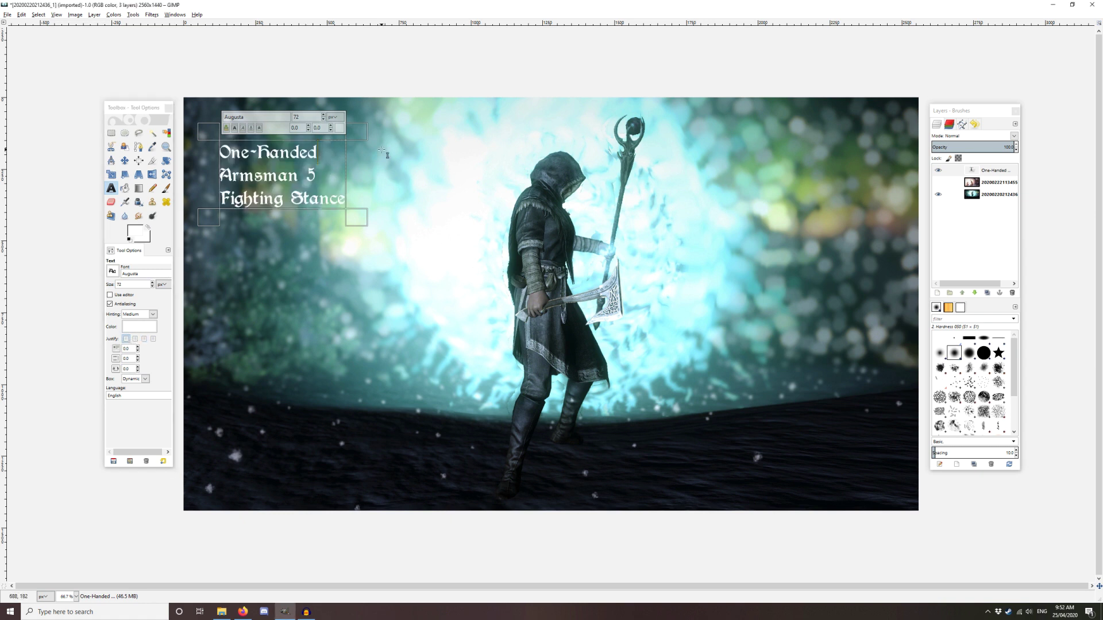
{"action": "key", "text": "ctrl+Home"}
{"action": "key", "text": "shift+End"}
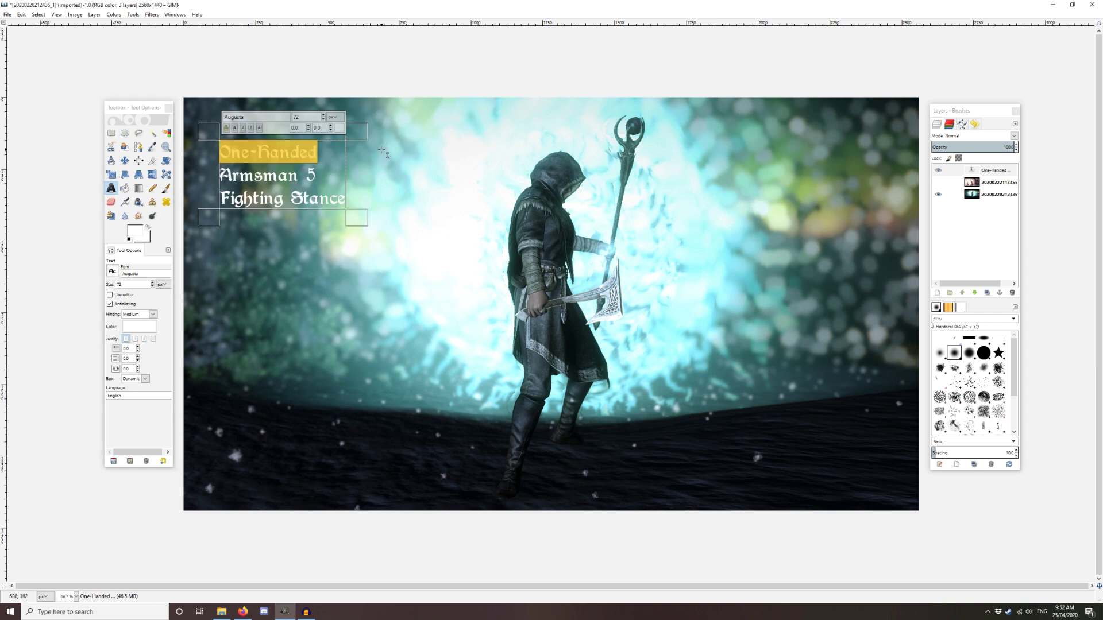
{"action": "triple_click", "coordinate": [306, 114]}
{"action": "type", "text": "130"}
{"action": "key", "text": "Return"}
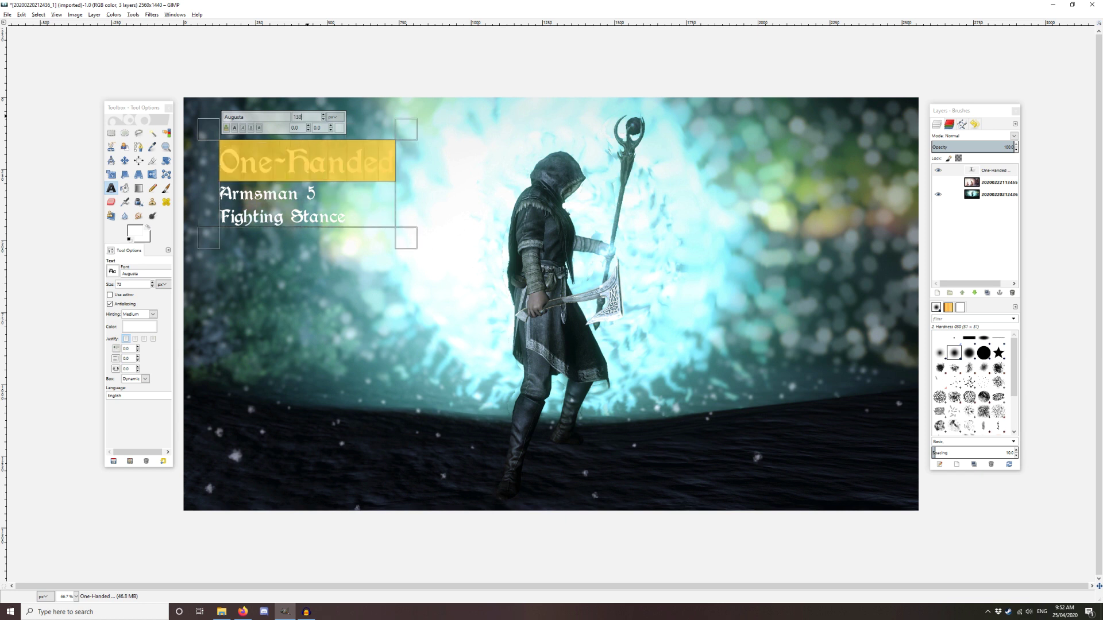
Type a block below: Destruction, Expert Destruction, Augmented Shock 2, Disintegrate, correcting a mistyped line
{"action": "left_click", "coordinate": [225, 274]}
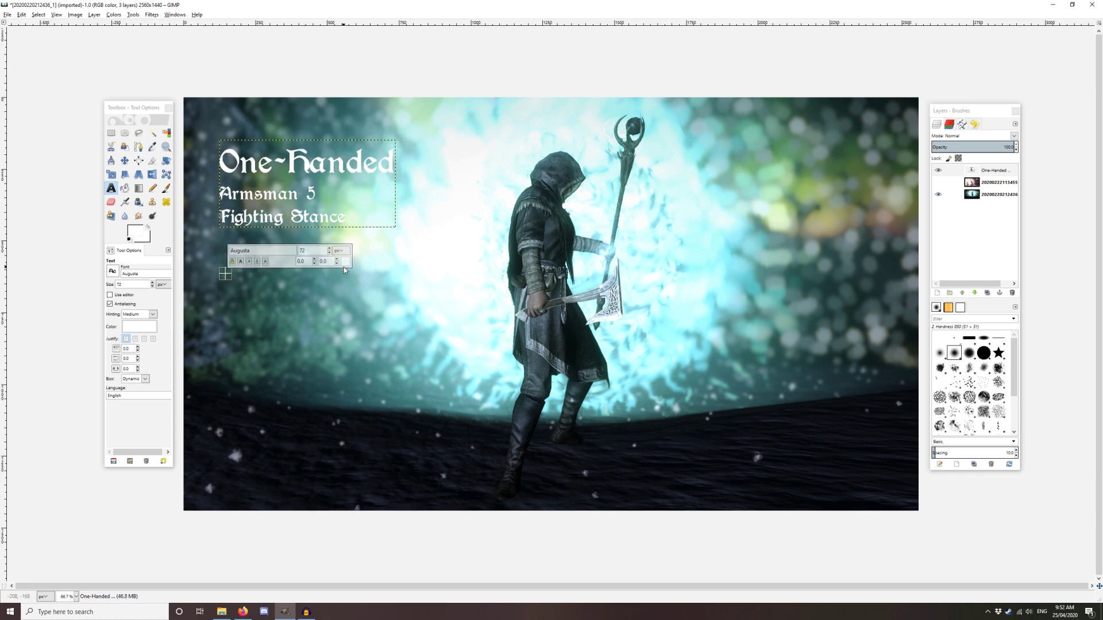
{"action": "type", "text": "Des"}
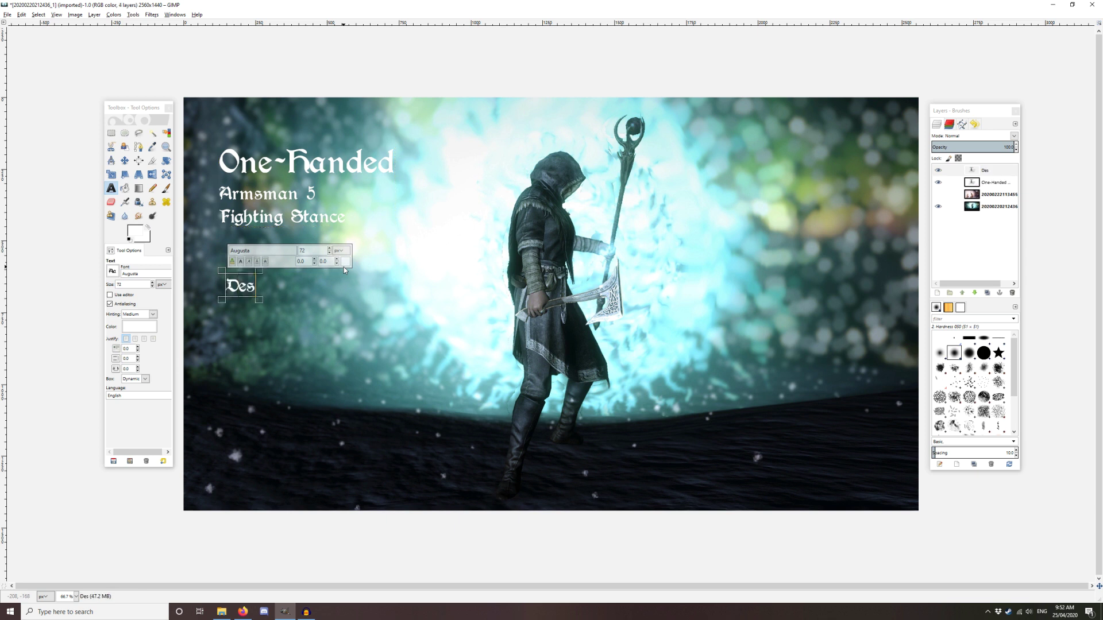
{"action": "type", "text": "truction"}
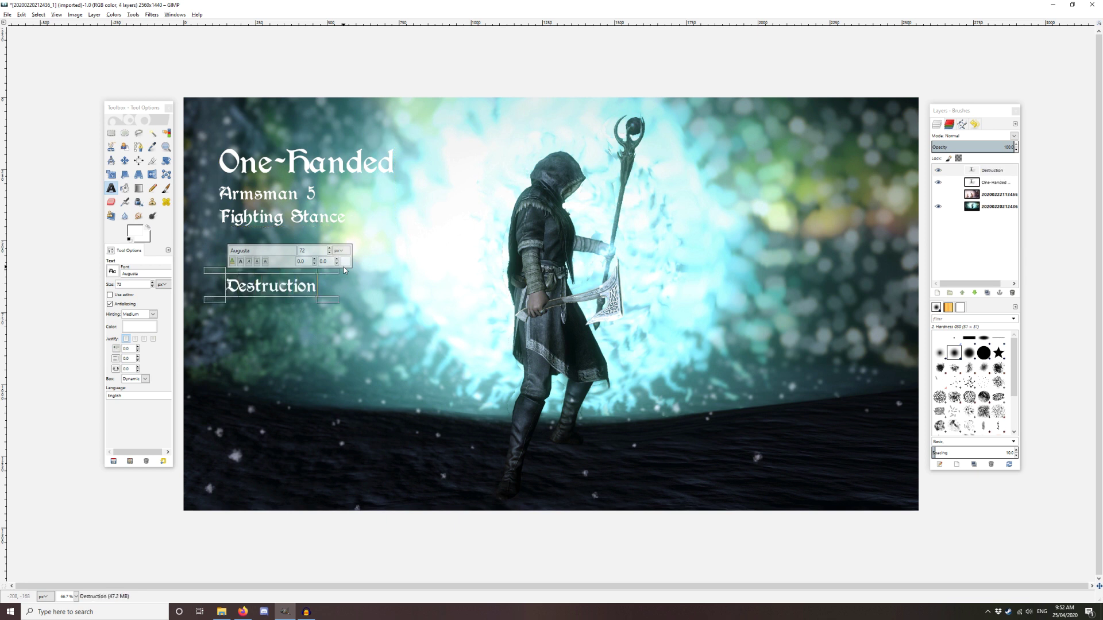
{"action": "key", "text": "Return"}
{"action": "type", "text": "Ex"}
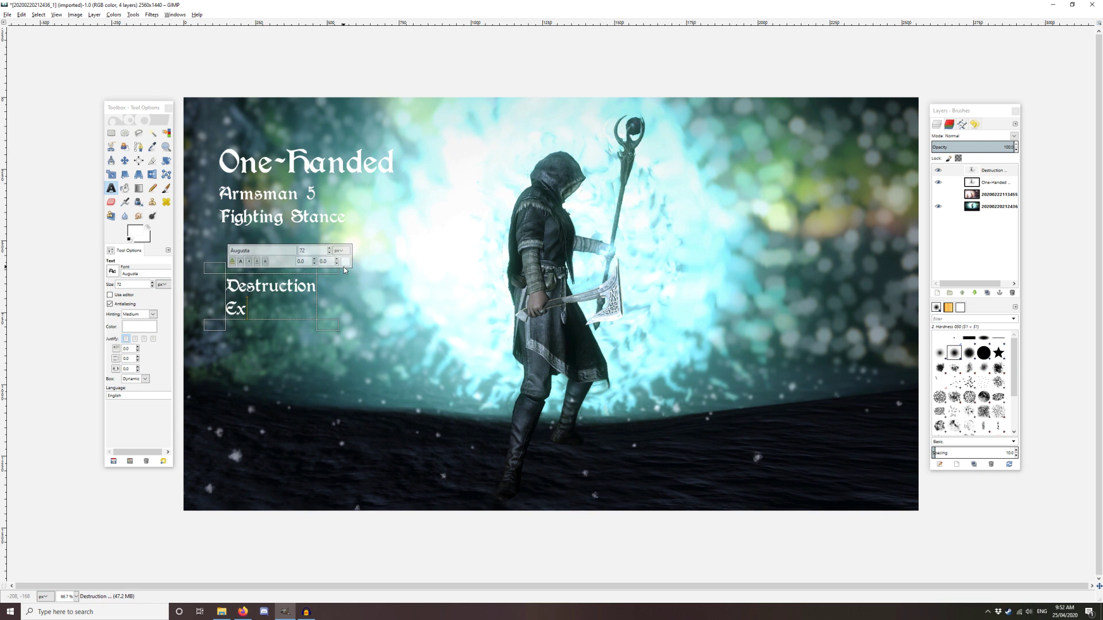
{"action": "type", "text": "pert Destruction"}
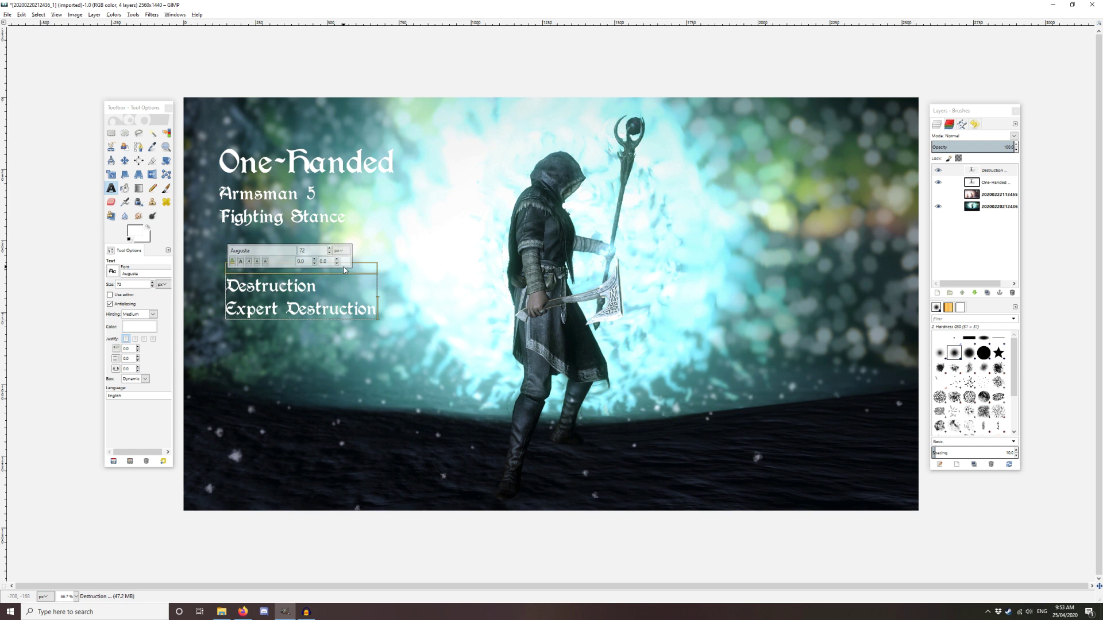
{"action": "key", "text": "Return"}
{"action": "type", "text": "Disintegra"}
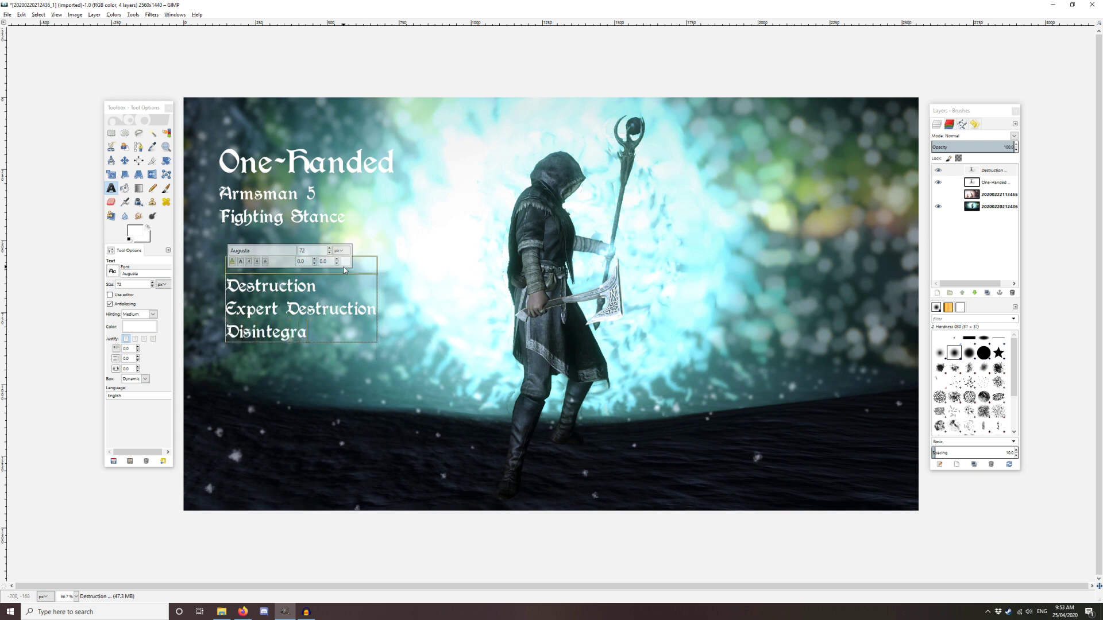
{"action": "type", "text": "te 2"}
{"action": "key", "text": "Return"}
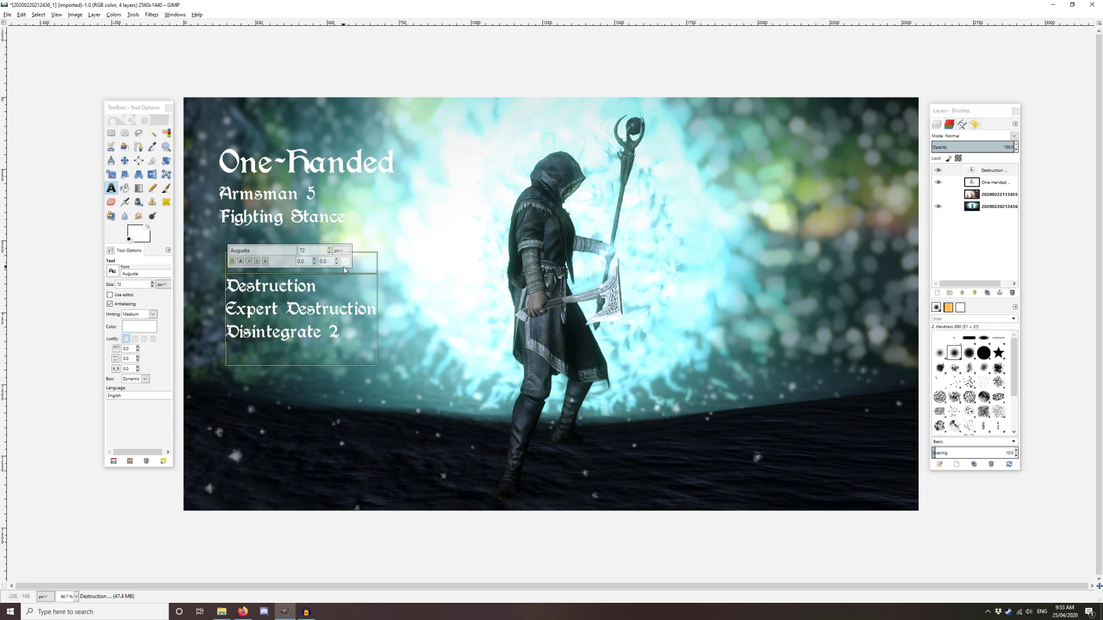
{"action": "key", "text": "BackSpace"}
{"action": "key", "text": "BackSpace"}
{"action": "key", "text": "BackSpace"}
{"action": "key", "text": "BackSpace"}
{"action": "key", "text": "BackSpace"}
{"action": "key", "text": "BackSpace"}
{"action": "key", "text": "BackSpace"}
{"action": "key", "text": "BackSpace"}
{"action": "key", "text": "BackSpace"}
{"action": "key", "text": "BackSpace"}
{"action": "key", "text": "BackSpace"}
{"action": "key", "text": "BackSpace"}
{"action": "key", "text": "BackSpace"}
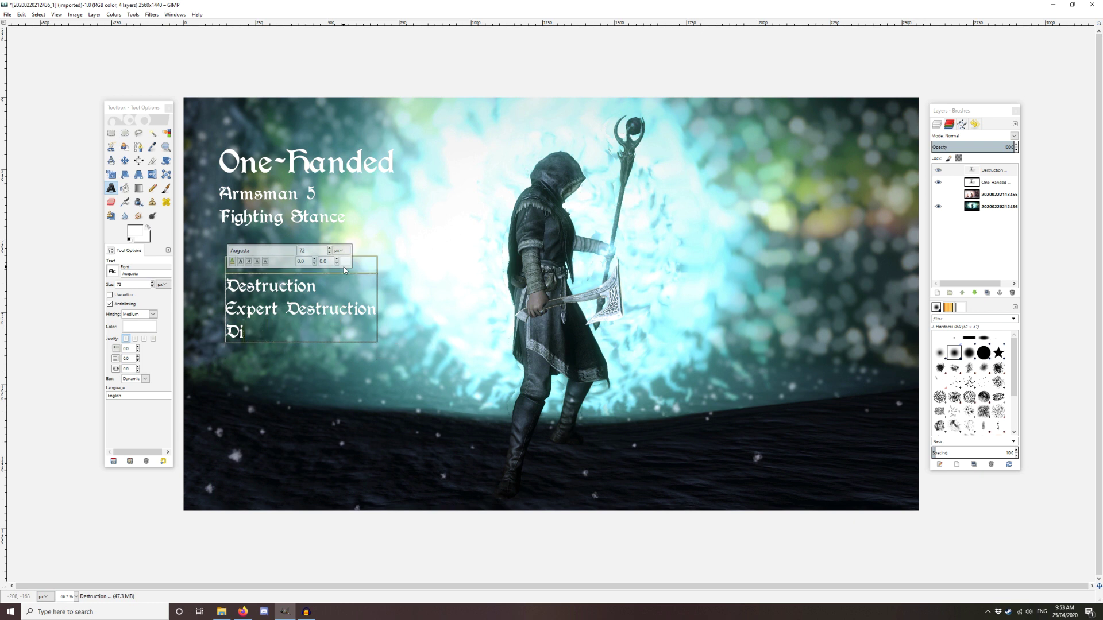
{"action": "key", "text": "BackSpace"}
{"action": "key", "text": "BackSpace"}
{"action": "type", "text": "Augmente"}
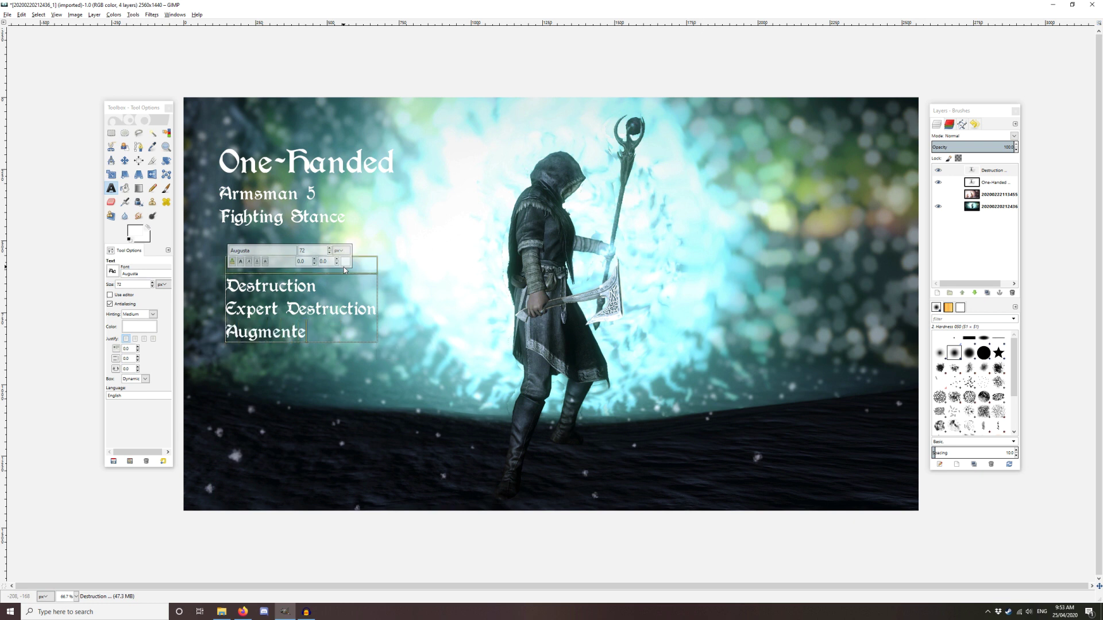
{"action": "type", "text": "d Shock 2"}
{"action": "key", "text": "Return"}
{"action": "type", "text": "D"}
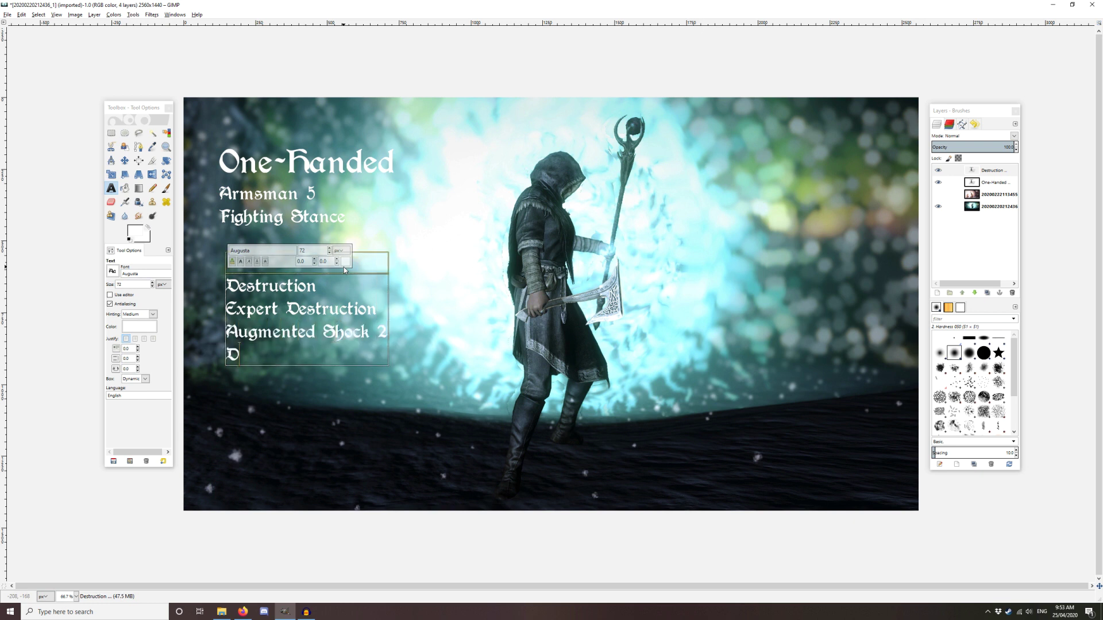
{"action": "type", "text": "isintegrate"}
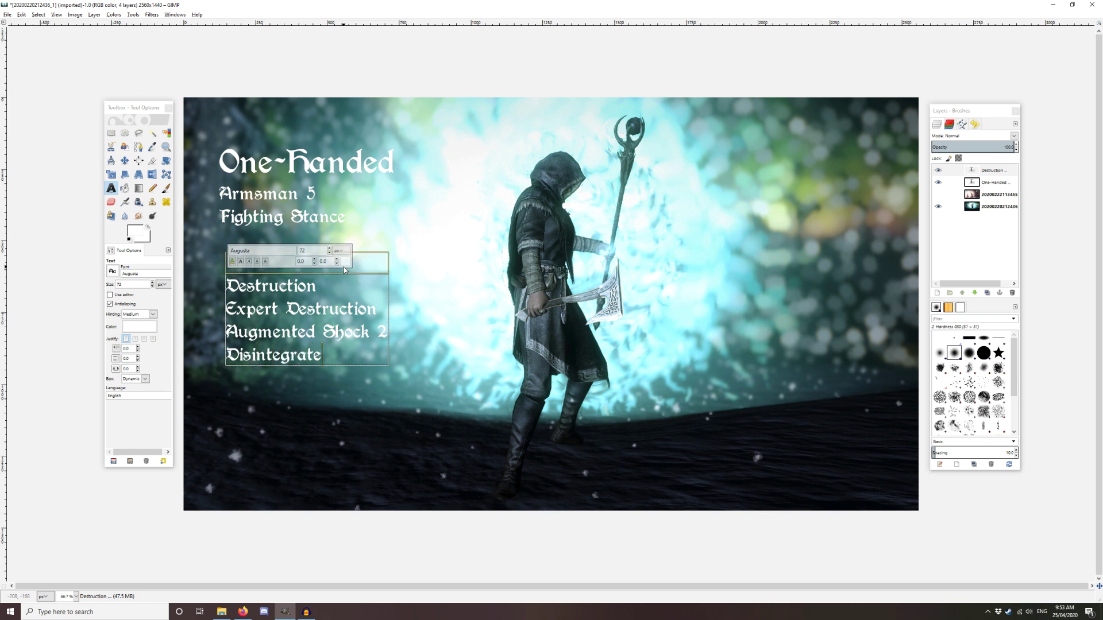
Set the Destruction title line to size 130
{"action": "key", "text": "Up"}
{"action": "key", "text": "Up"}
{"action": "key", "text": "Up"}
{"action": "key", "text": "shift+Home"}
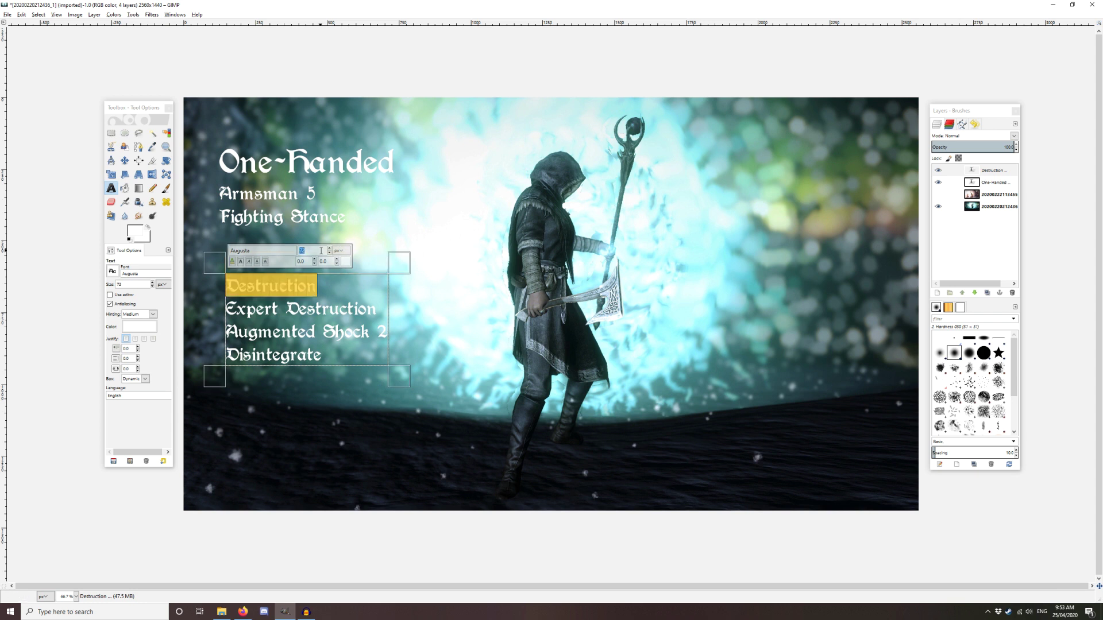
{"action": "type", "text": "130"}
{"action": "key", "text": "Return"}
Add a top-right Conjuration block: Novice Conjuration, Mystic Binding, Soul Stealer, Oblivion Binding, title enlarged
{"action": "left_click", "coordinate": [736, 164]}
{"action": "type", "text": "Conjuration Novice Conjuration Mystic Binding Soul Stealer Oblivion Binding"}
{"action": "key", "text": "ctrl+Home"}
{"action": "key", "text": "shift+End"}
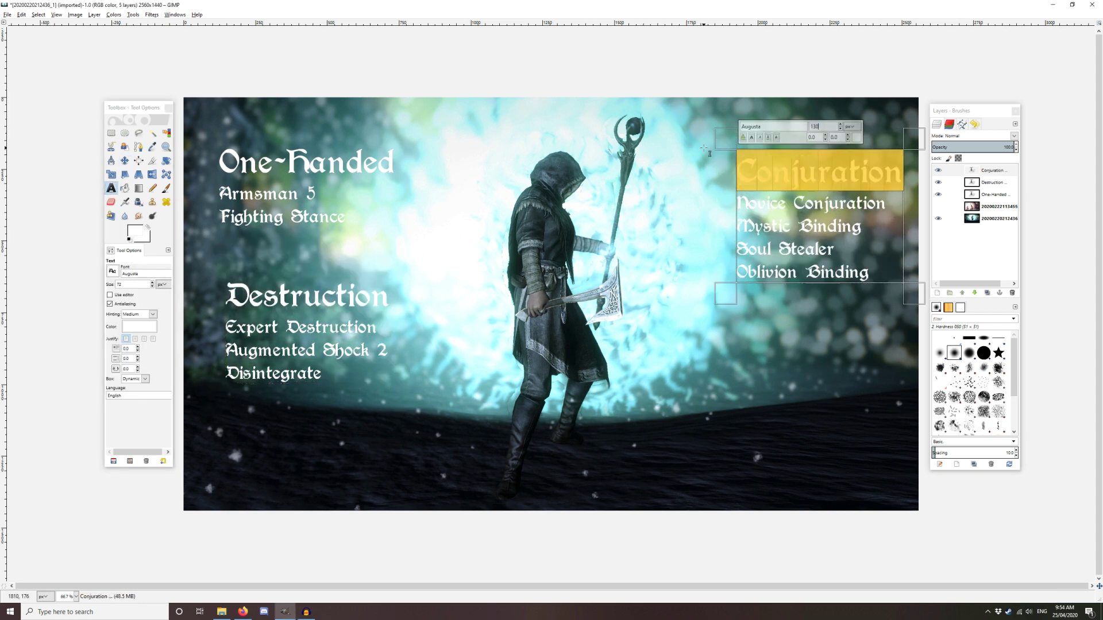
Add a Restoration block (Expert Restoration, Respite, Regeneration, Recovery 2, Ward Absorb), title 130; move One-Handed and Destruction up
{"action": "left_click", "coordinate": [233, 402]}
{"action": "type", "text": "Restoration Expert Restoration Respite Regeneration"}
{"action": "key", "text": "Return"}
{"action": "type", "text": "Recovery 2"}
{"action": "left_click_drag", "start_coordinate": [304, 163], "coordinate": [298, 140]}
{"action": "left_click_drag", "start_coordinate": [307, 296], "coordinate": [309, 249]}
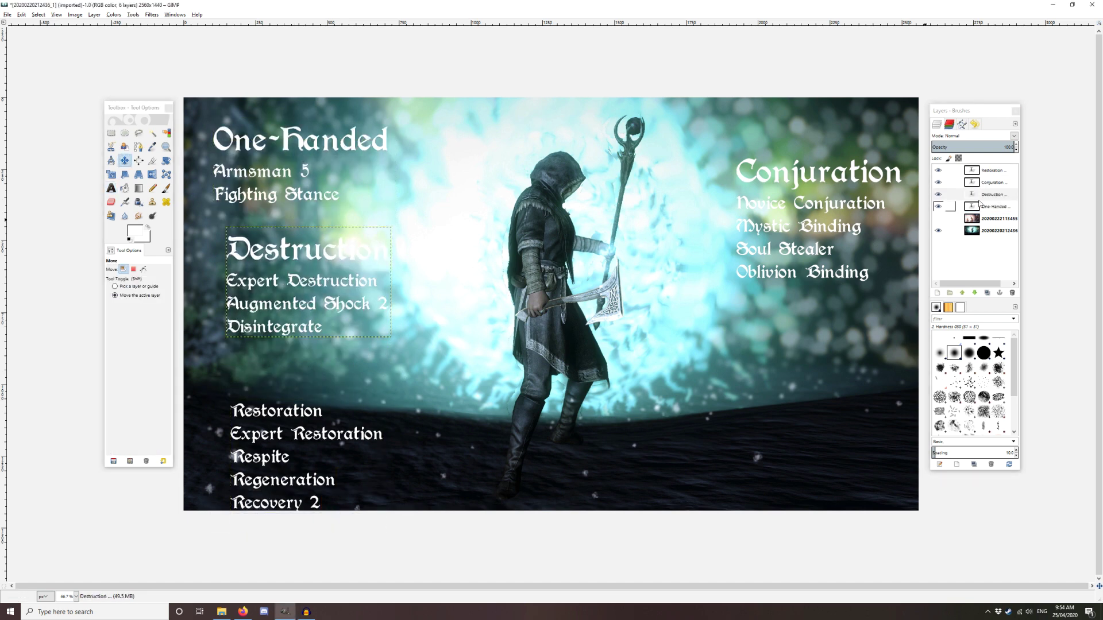
{"action": "key", "text": "Return"}
{"action": "type", "text": "Ward Absorb"}
{"action": "key", "text": "ctrl+Home"}
{"action": "key", "text": "shift+End"}
{"action": "type", "text": "130"}
Add an Alteration block (Expert Alteration, Mage Armor 3, Stability) with title 130, moving Conjuration and Alteration up
{"action": "left_click", "coordinate": [738, 333]}
{"action": "type", "text": "Alteration Expert Alteration Mage Armor 3 Stability"}
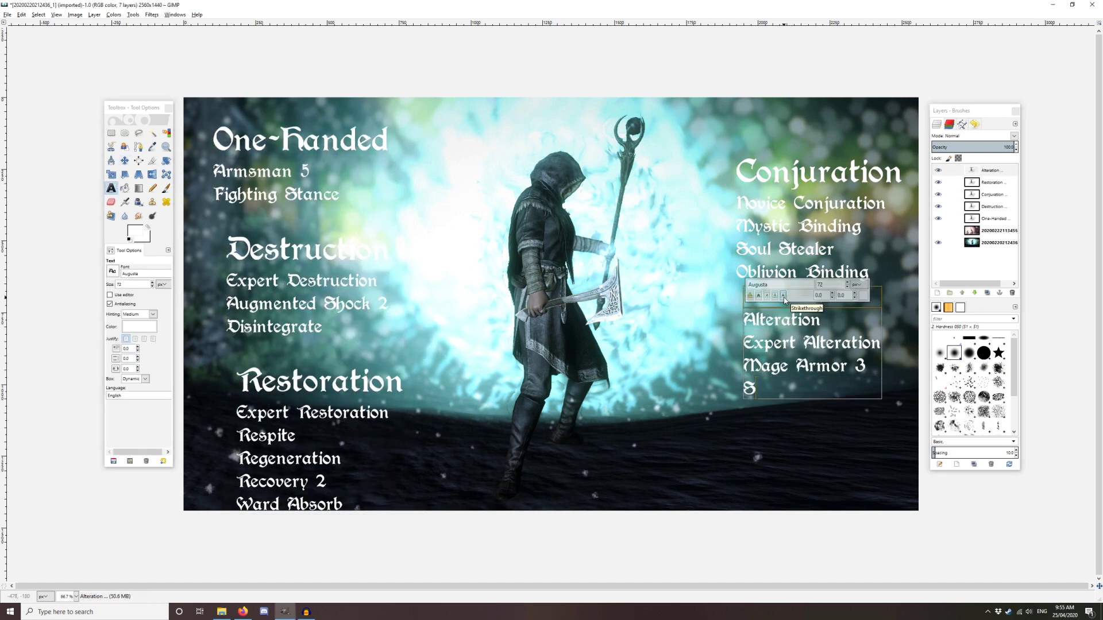
{"action": "key", "text": "ctrl+Home"}
{"action": "key", "text": "shift+End"}
{"action": "type", "text": "130m"}
{"action": "left_click_drag", "start_coordinate": [816, 172], "coordinate": [806, 132]}
{"action": "left_click_drag", "start_coordinate": [780, 332], "coordinate": [753, 273]}
{"action": "left_click", "coordinate": [111, 188]}
Add a bottom-right Enchanting block (Enchanter 1, Soul Squeezer) with its title at size 130
{"action": "left_click", "coordinate": [727, 402]}
{"action": "type", "text": "Enchanting Enchanter 1 Soul Squeezer"}
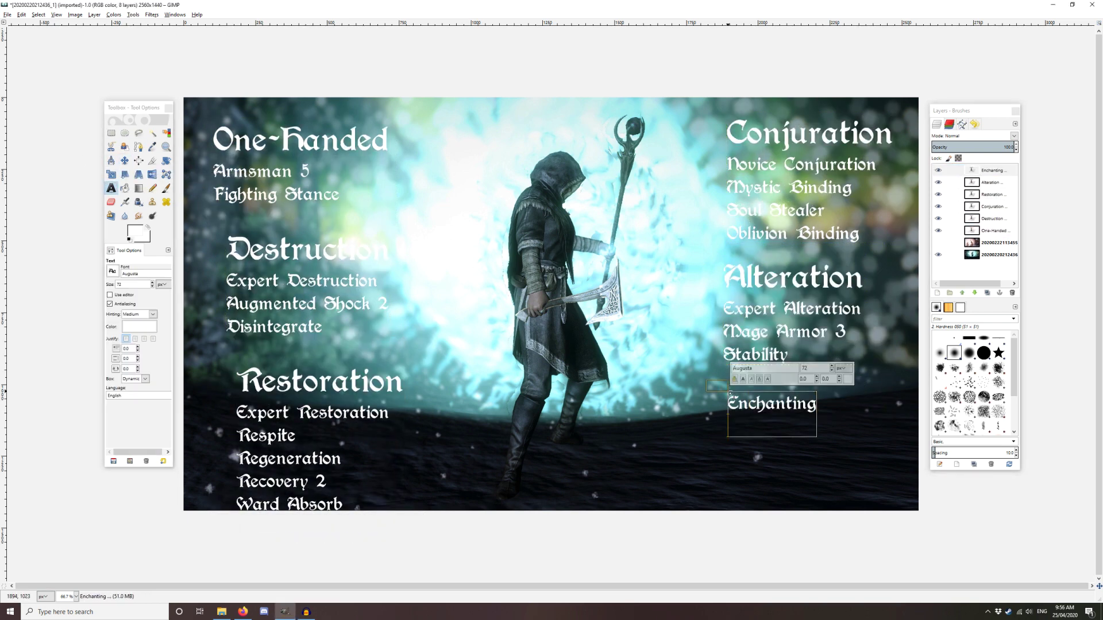
{"action": "key", "text": "ctrl+Home"}
{"action": "key", "text": "shift+End"}
{"action": "type", "text": "130"}
Add a bottom-centre Smithing block (Steel Smithing, Arcane Blacksmith) with its title at size 130
{"action": "left_click", "coordinate": [486, 409]}
{"action": "type", "text": "Smithing Steel Smithing Arcane Blacksmith"}
{"action": "key", "text": "ctrl+Home"}
{"action": "key", "text": "shift+End"}
{"action": "type", "text": "130m"}
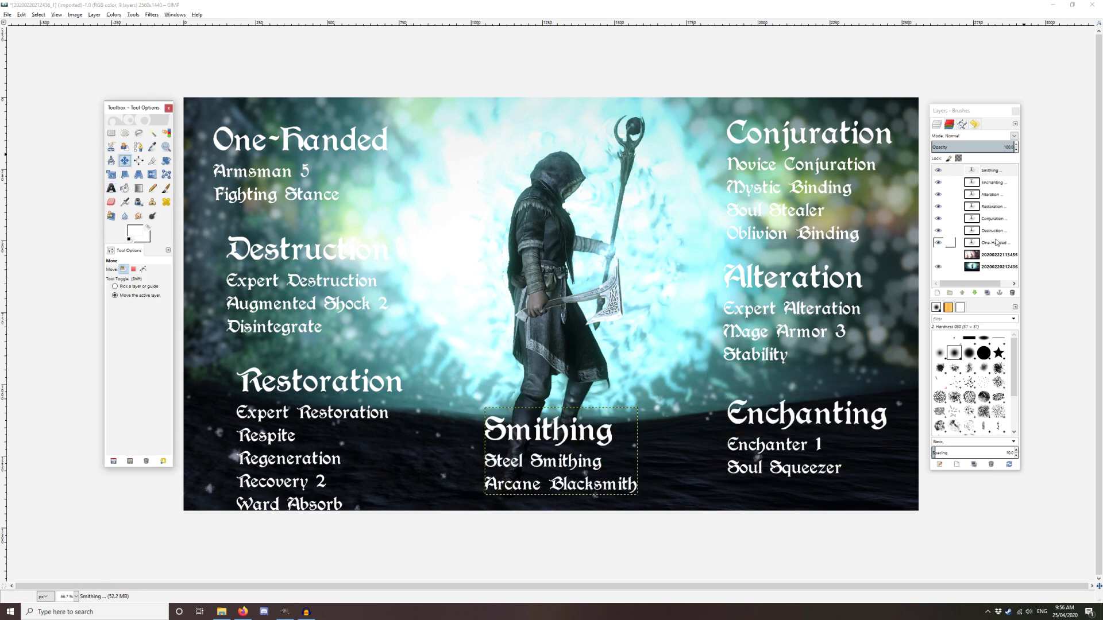
{"action": "left_click", "coordinate": [994, 243]}
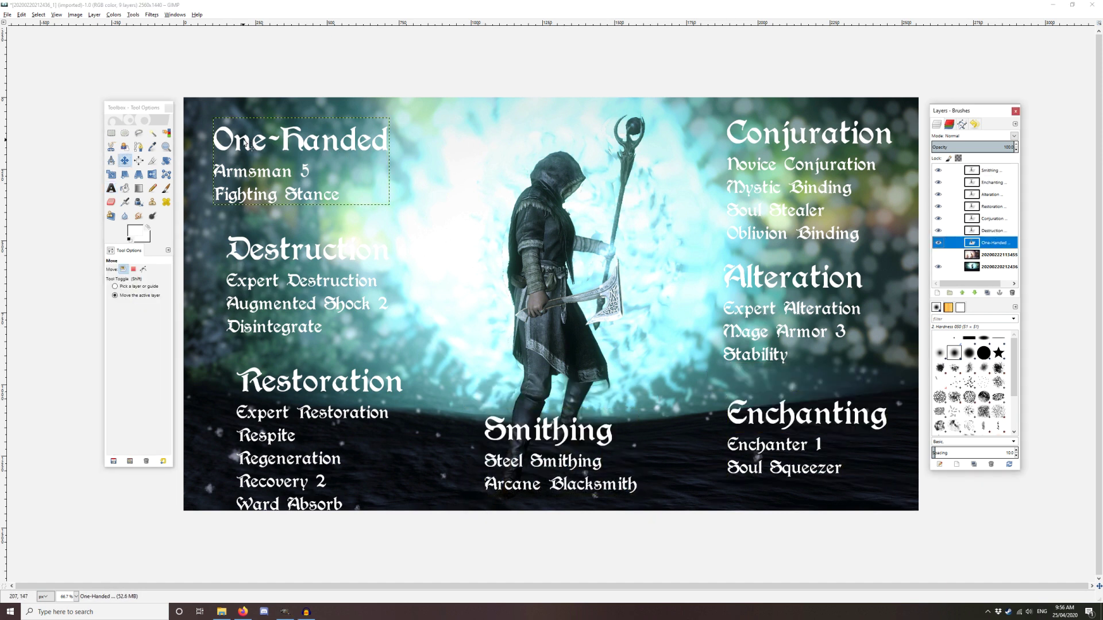
Move the Destruction and Restoration lists left so they line up under One-Handed
{"action": "left_click", "coordinate": [997, 231]}
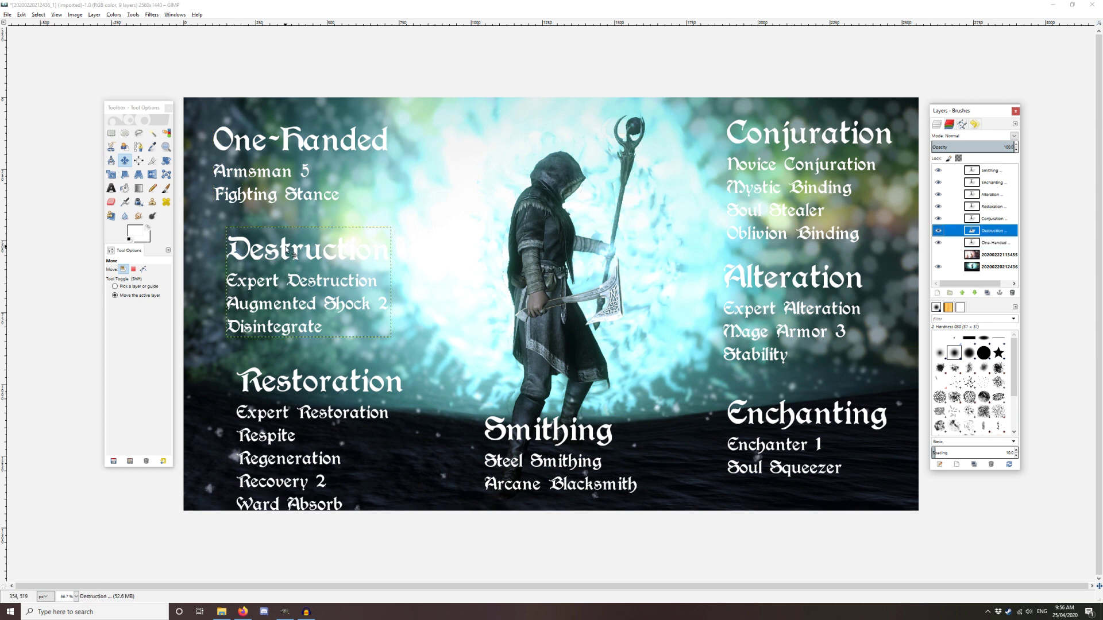
{"action": "left_click_drag", "start_coordinate": [290, 252], "coordinate": [276, 238]}
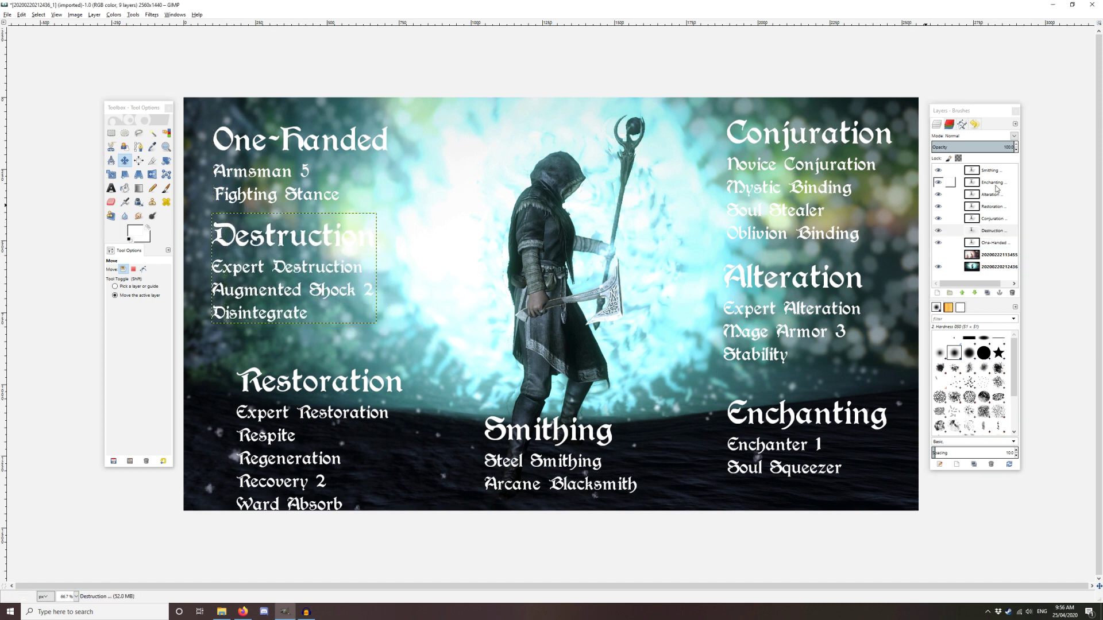
{"action": "left_click", "coordinate": [997, 206]}
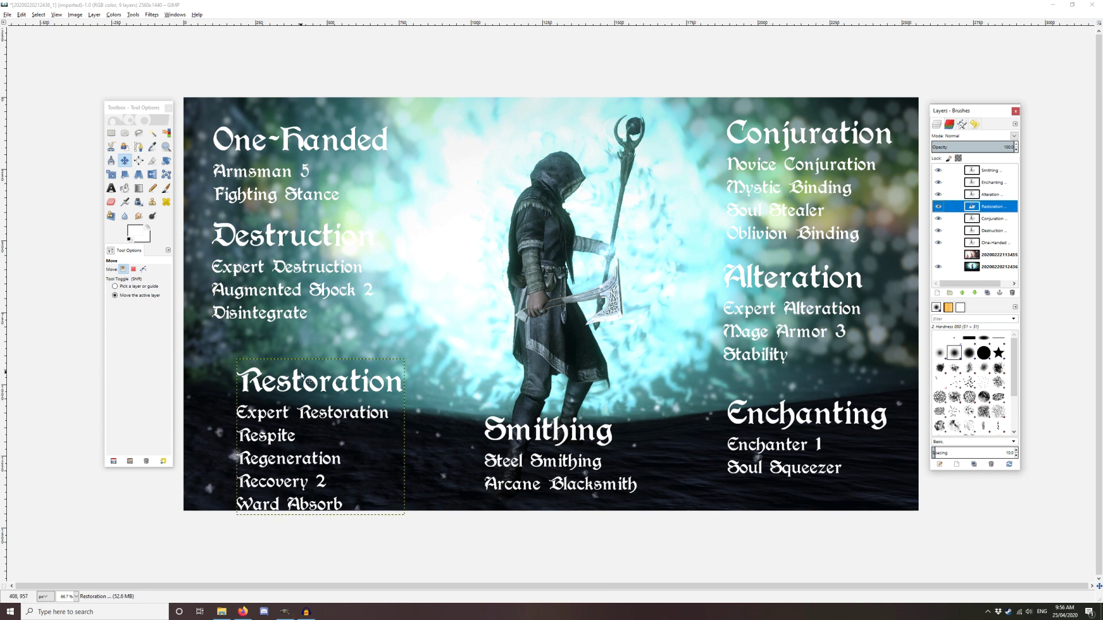
{"action": "left_click_drag", "start_coordinate": [305, 376], "coordinate": [274, 353]}
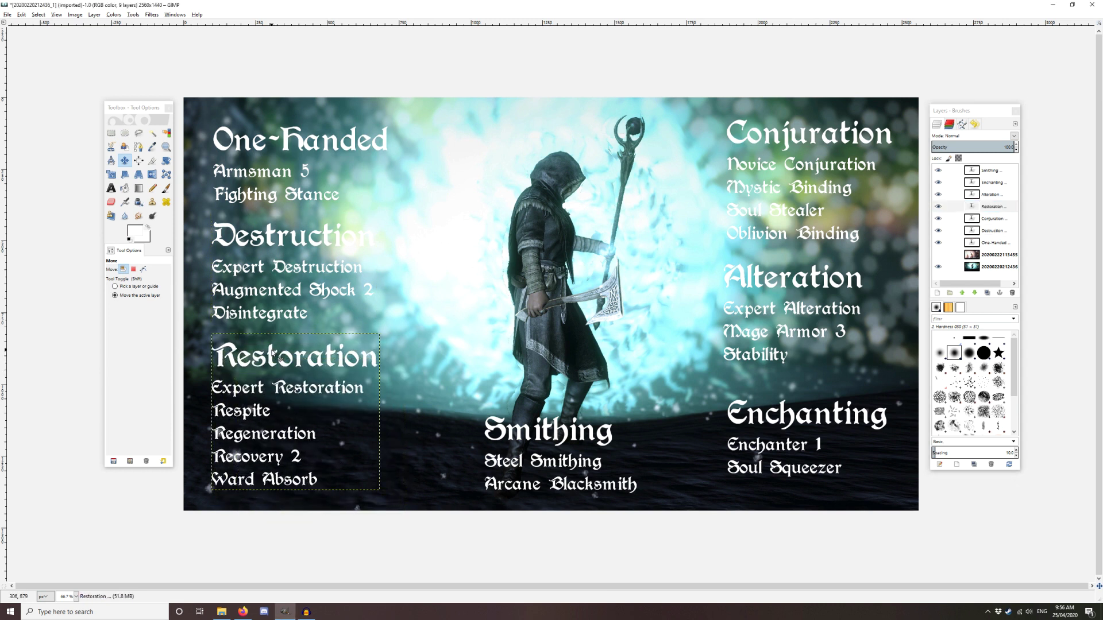
Shift the Enchanting list slightly down-left and the Alteration list right and down
{"action": "left_click", "coordinate": [1000, 183]}
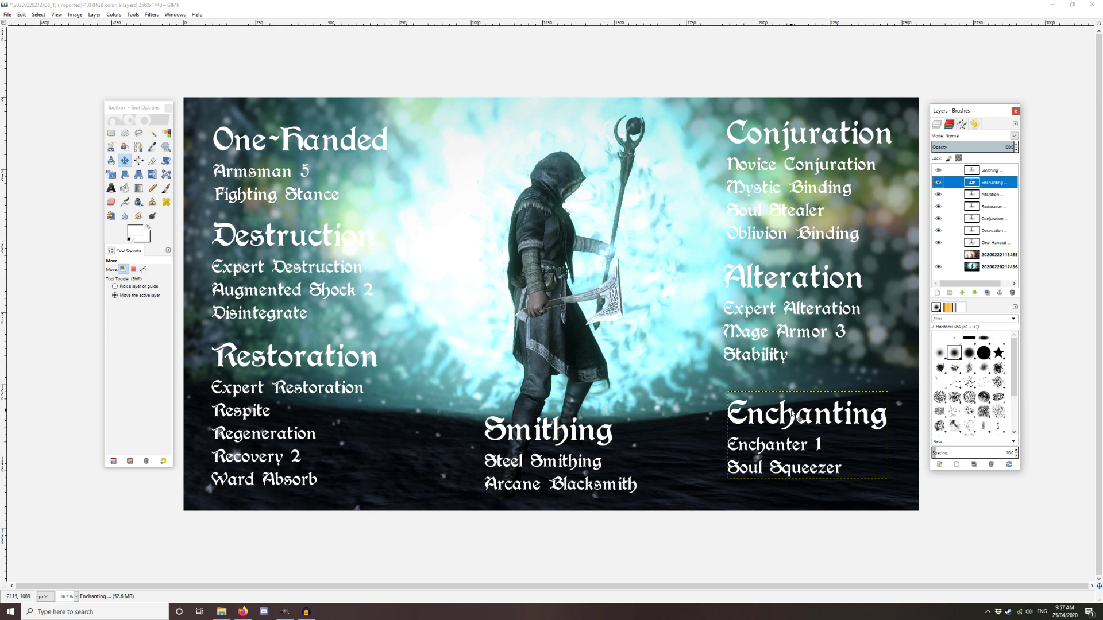
{"action": "left_click_drag", "start_coordinate": [794, 416], "coordinate": [786, 429]}
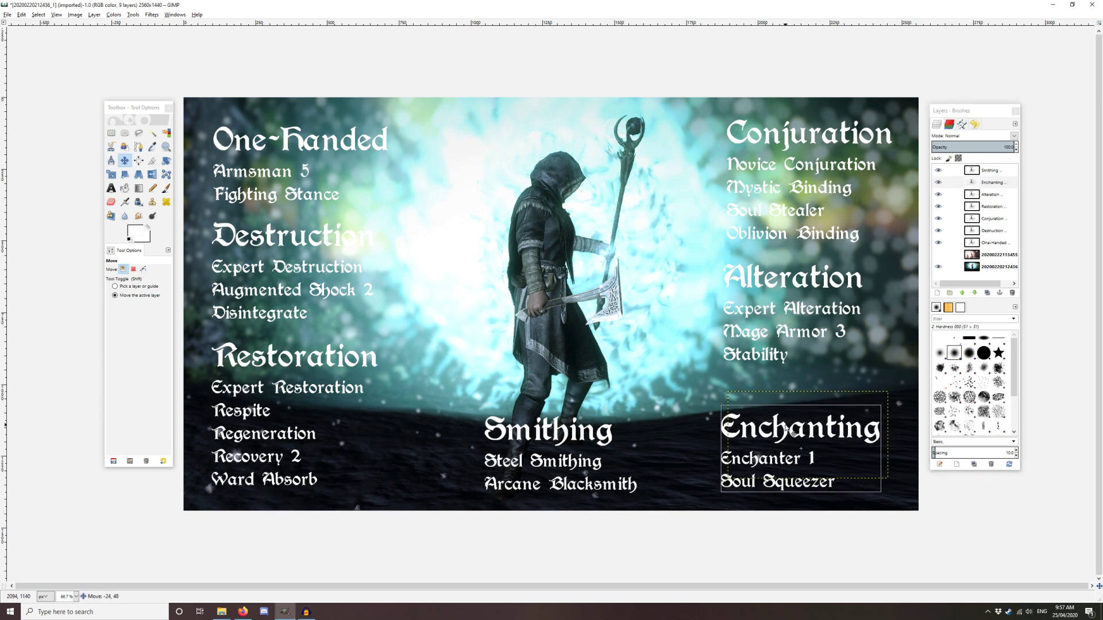
{"action": "left_click", "coordinate": [996, 198]}
{"action": "left_click_drag", "start_coordinate": [771, 274], "coordinate": [778, 289]}
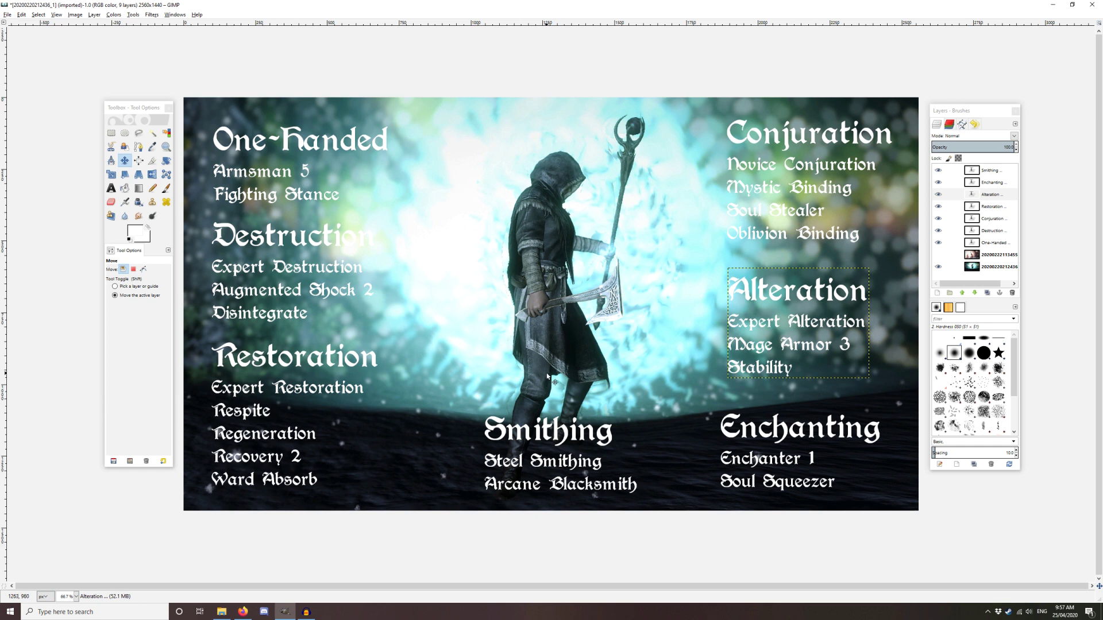
{"action": "left_click", "coordinate": [112, 189]}
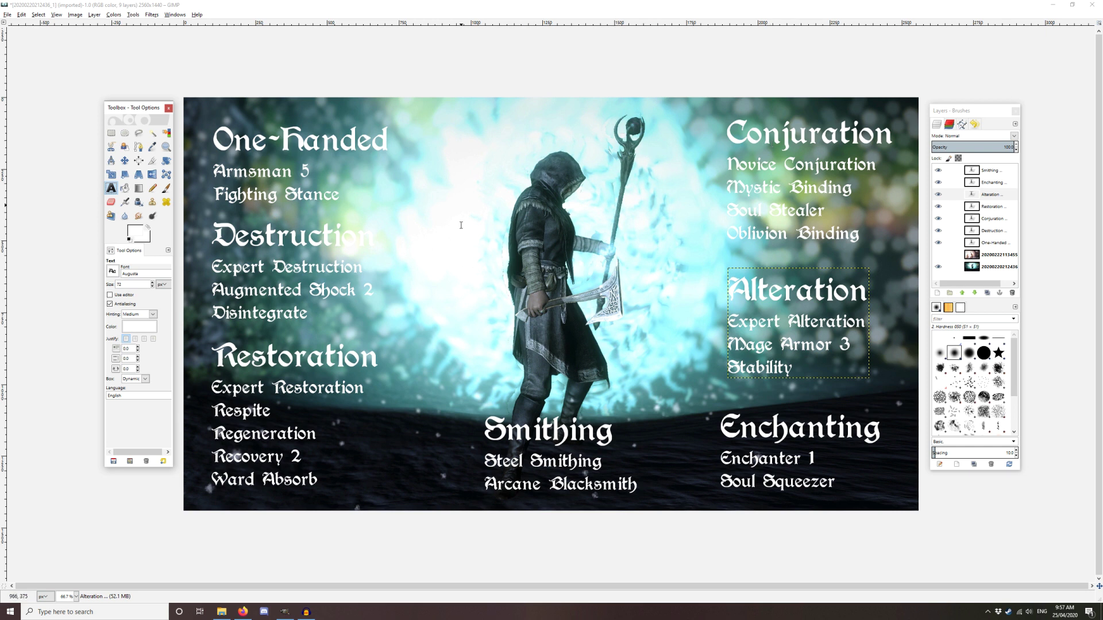
{"action": "left_click", "coordinate": [972, 216]}
Right-justify the Conjuration, Alteration and Enchanting text blocks
{"action": "left_click", "coordinate": [822, 143]}
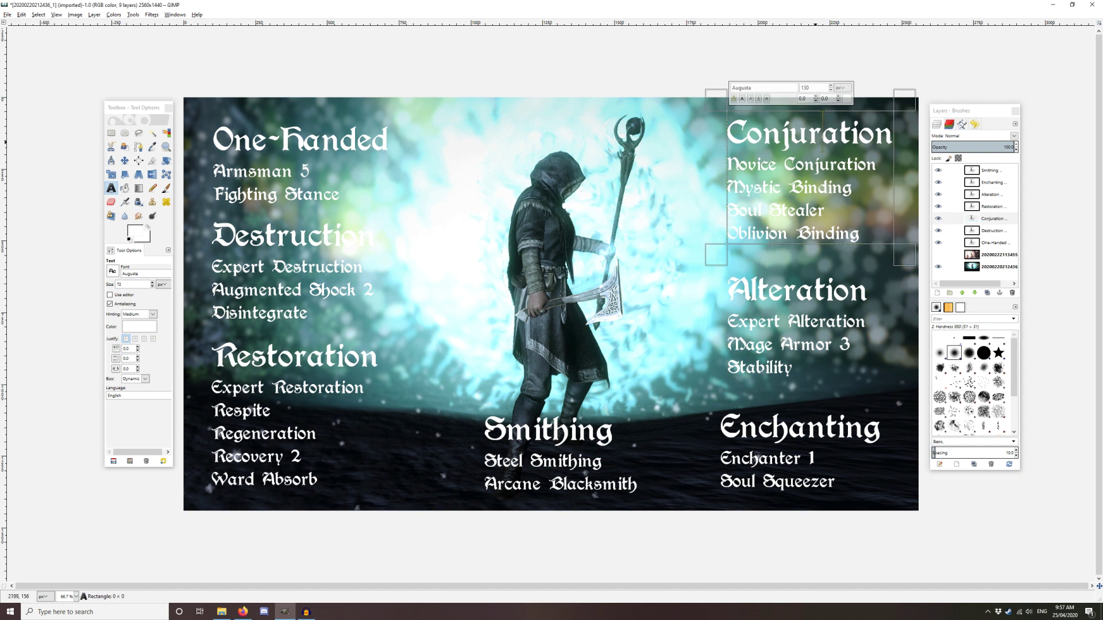
{"action": "key", "text": "ctrl+a"}
{"action": "left_click", "coordinate": [135, 339]}
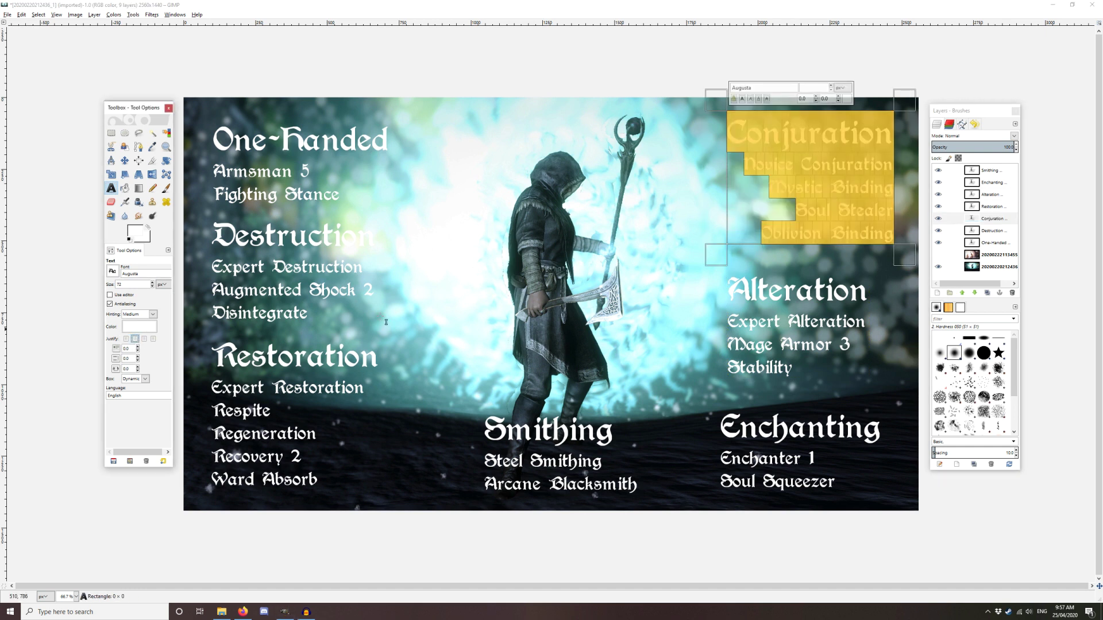
{"action": "left_click", "coordinate": [780, 318]}
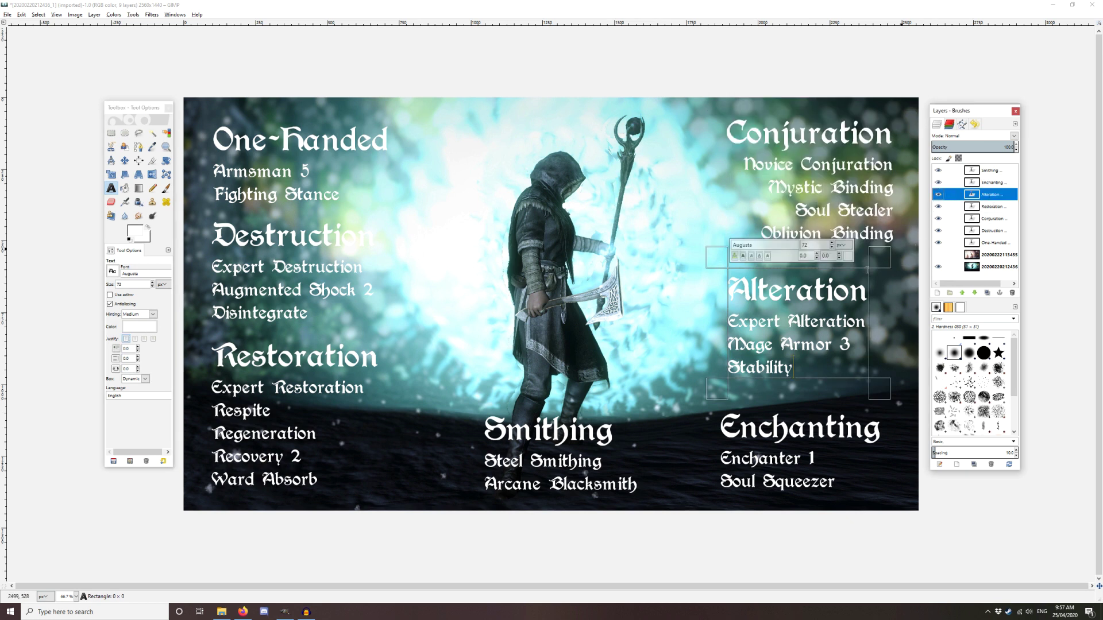
{"action": "key", "text": "ctrl+a"}
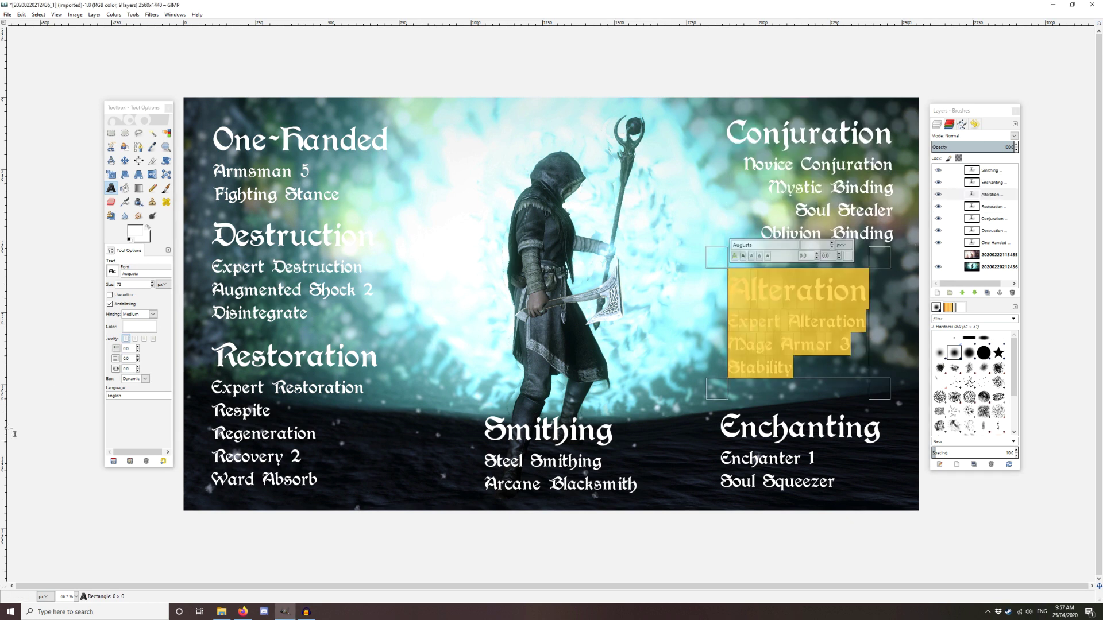
{"action": "left_click", "coordinate": [135, 339]}
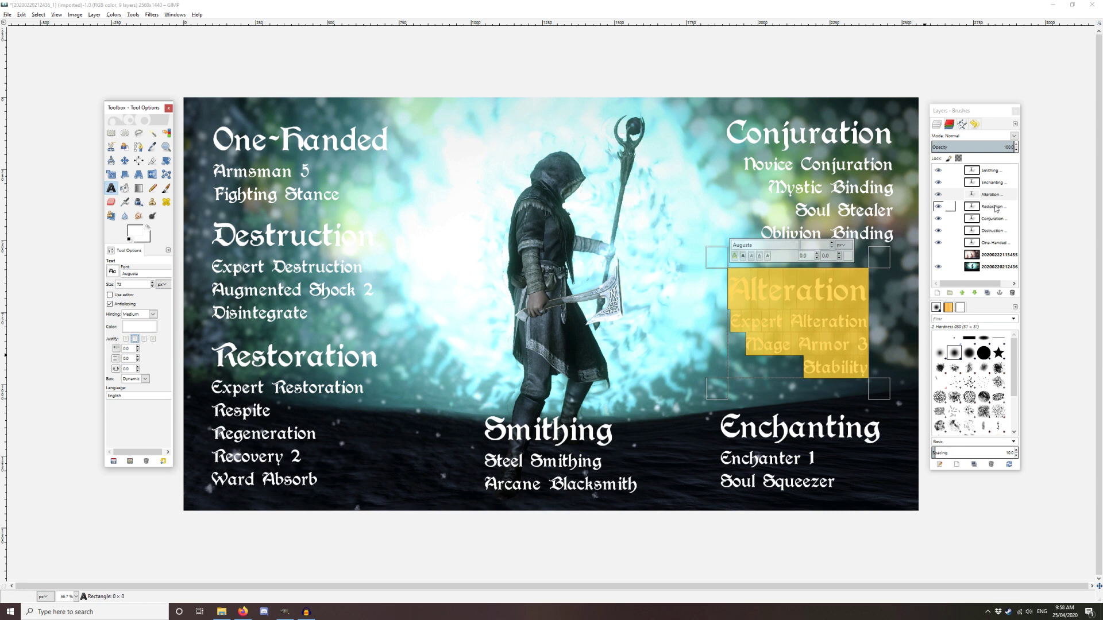
{"action": "left_click", "coordinate": [774, 435]}
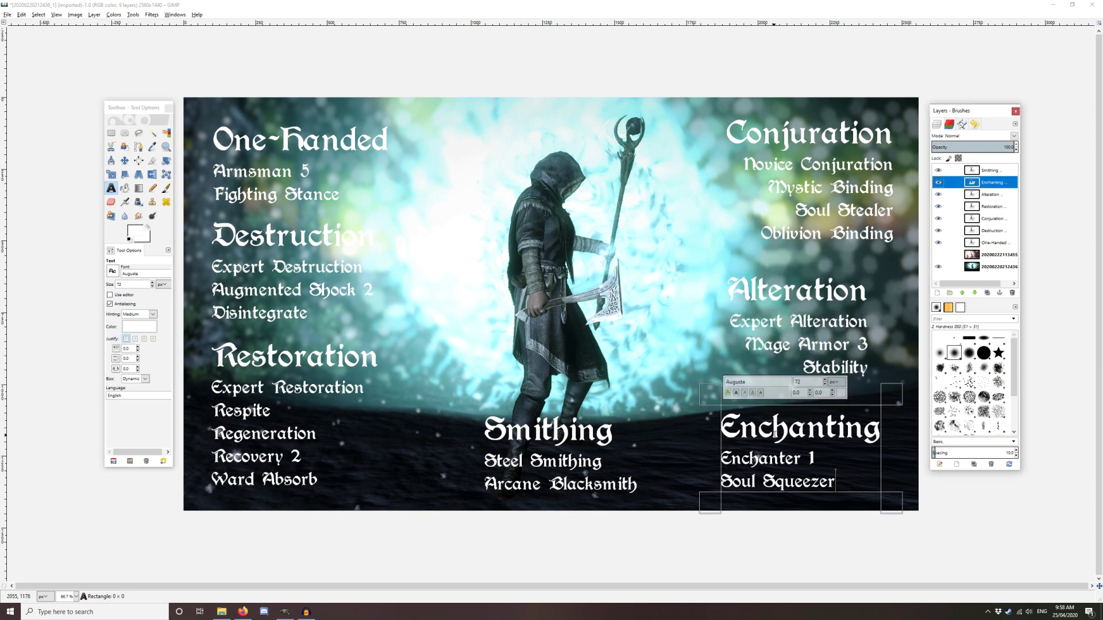
{"action": "key", "text": "ctrl+a"}
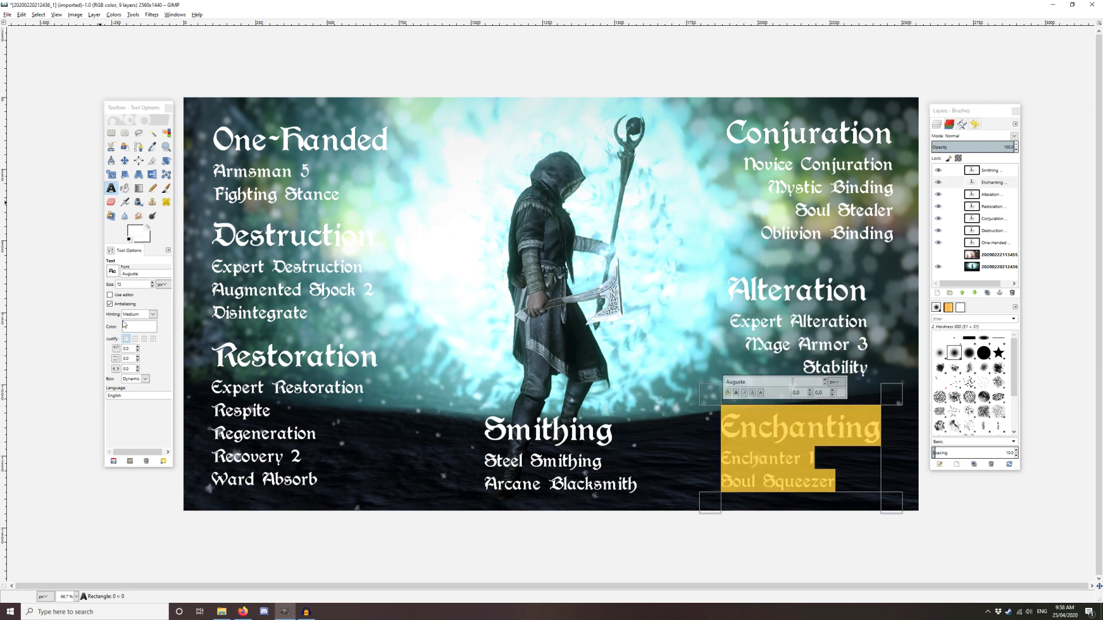
{"action": "left_click", "coordinate": [136, 340]}
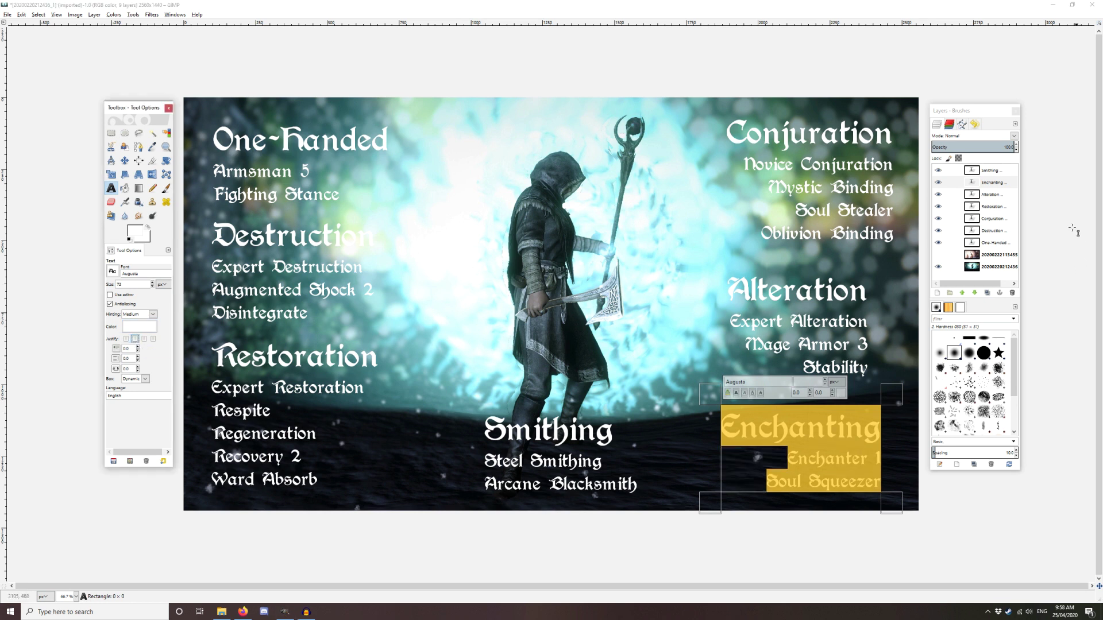
Centre the lines of the Smithing text block
{"action": "left_click", "coordinate": [991, 170]}
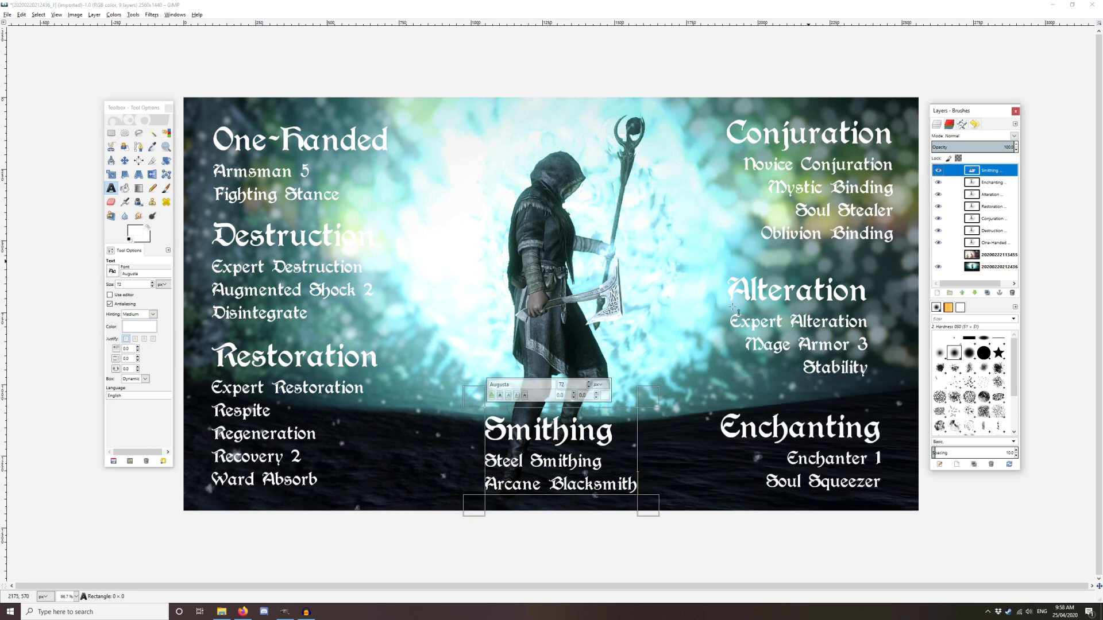
{"action": "key", "text": "ctrl+a"}
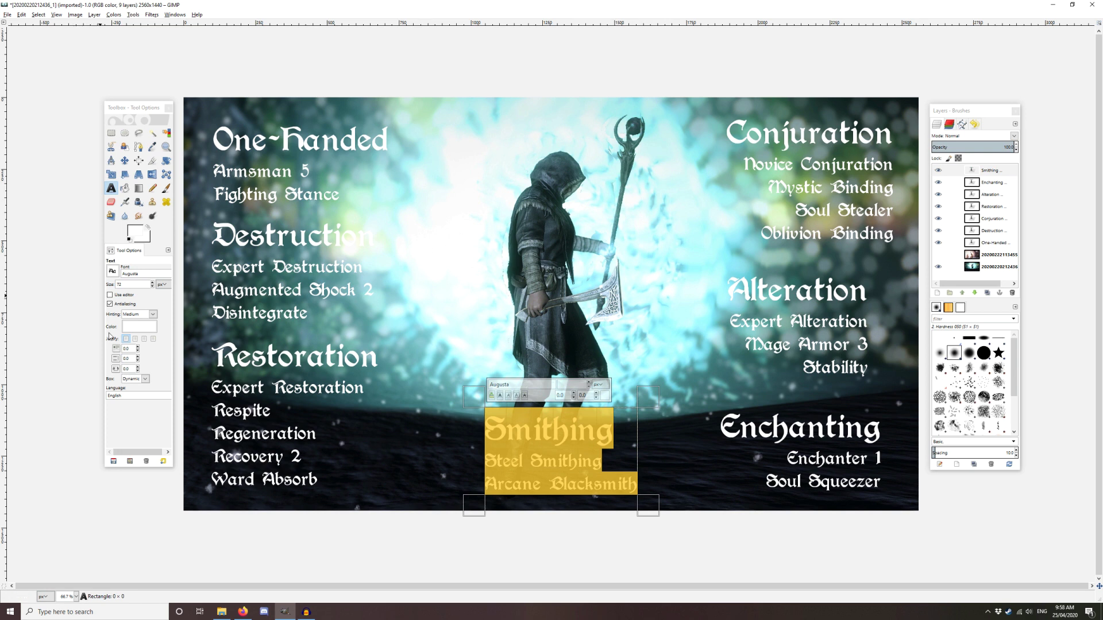
{"action": "left_click", "coordinate": [144, 339]}
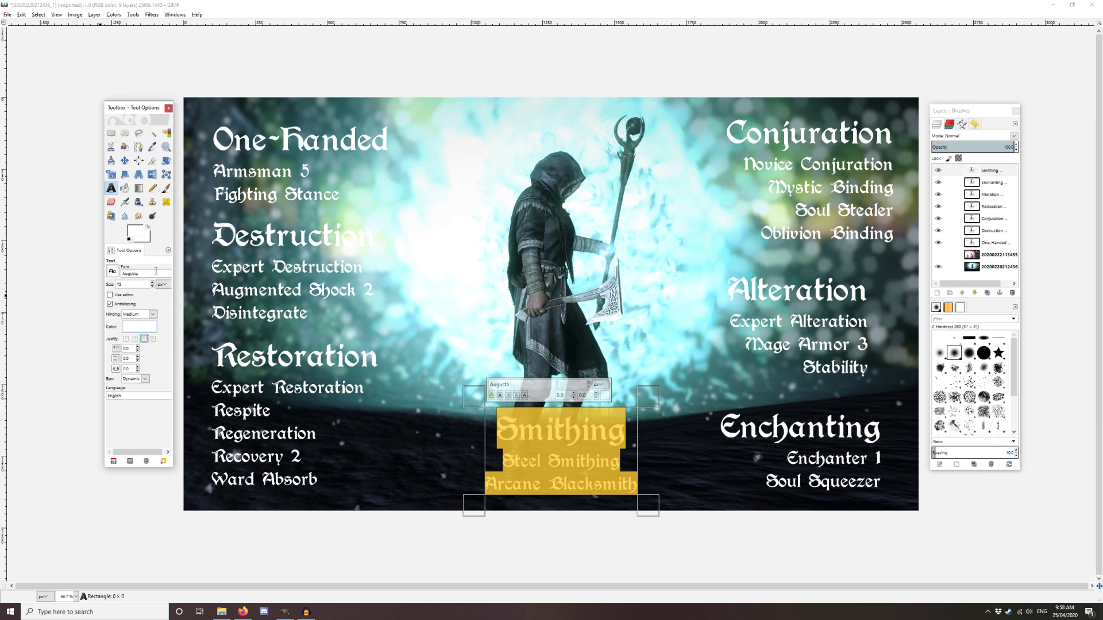
{"action": "left_click", "coordinate": [139, 161]}
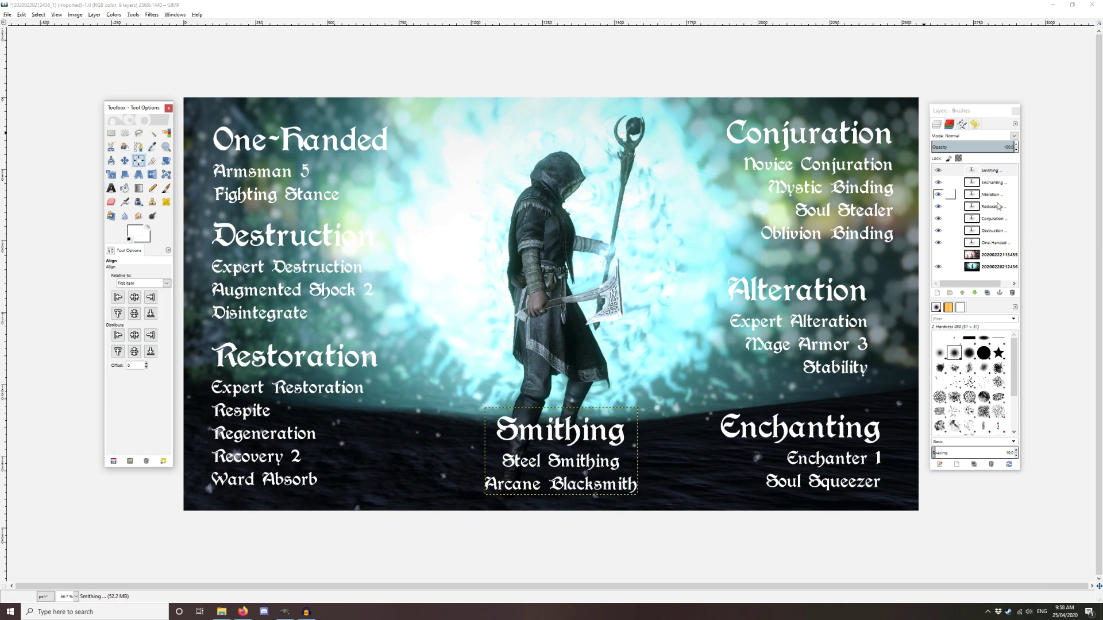
Using One-Handed as reference, level Conjuration's top and align Destruction and Restoration left edges
{"action": "left_click", "coordinate": [994, 243]}
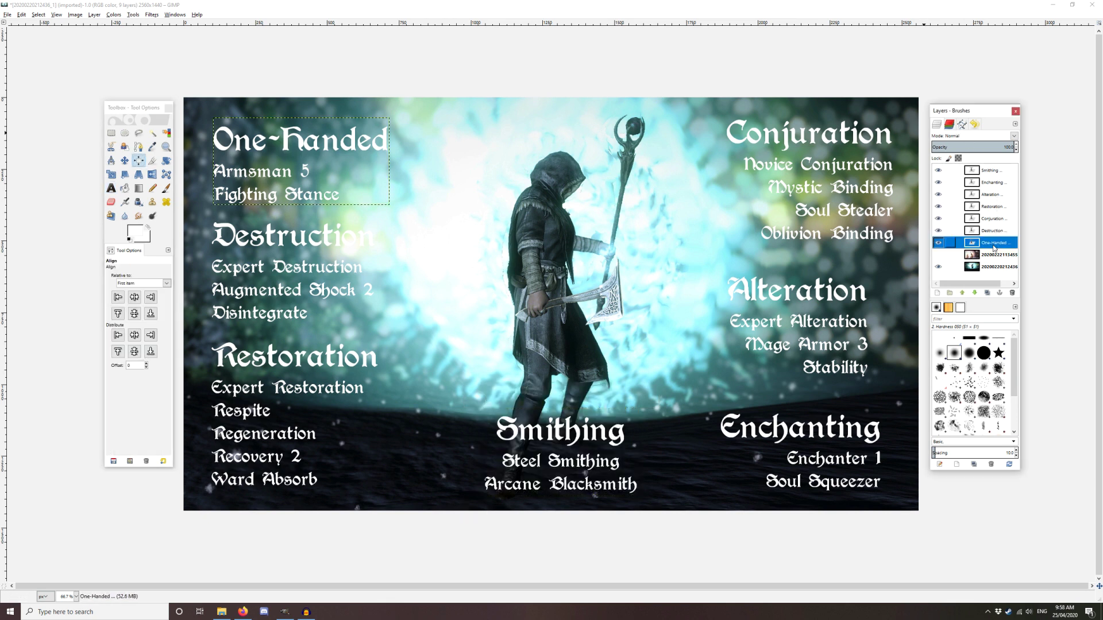
{"action": "left_click", "coordinate": [287, 137]}
{"action": "left_click", "coordinate": [287, 137]}
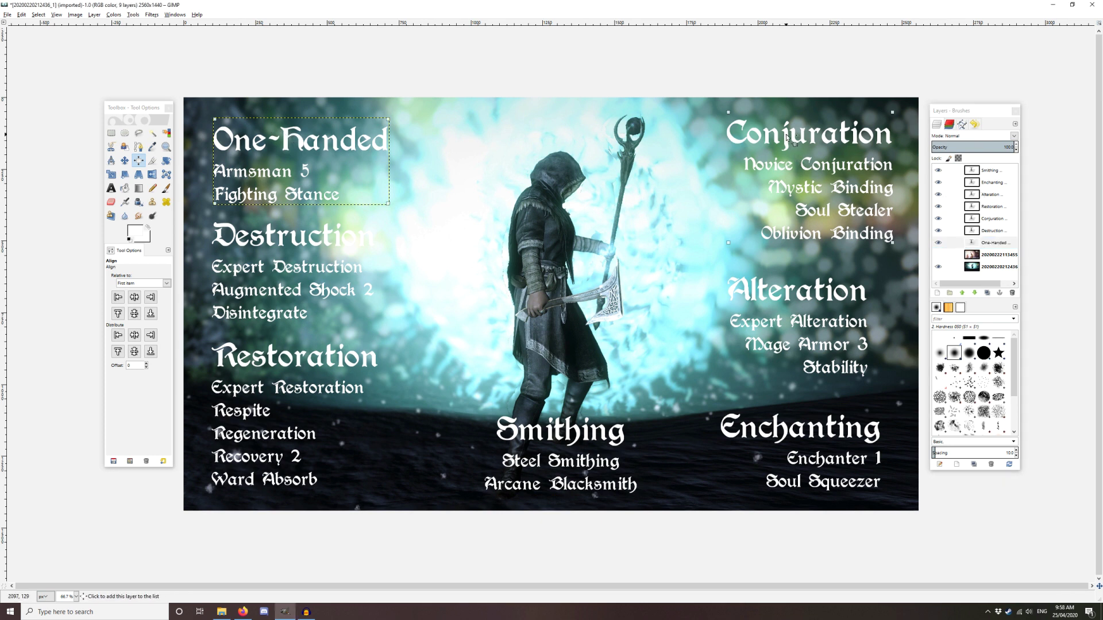
{"action": "left_click", "coordinate": [118, 314]}
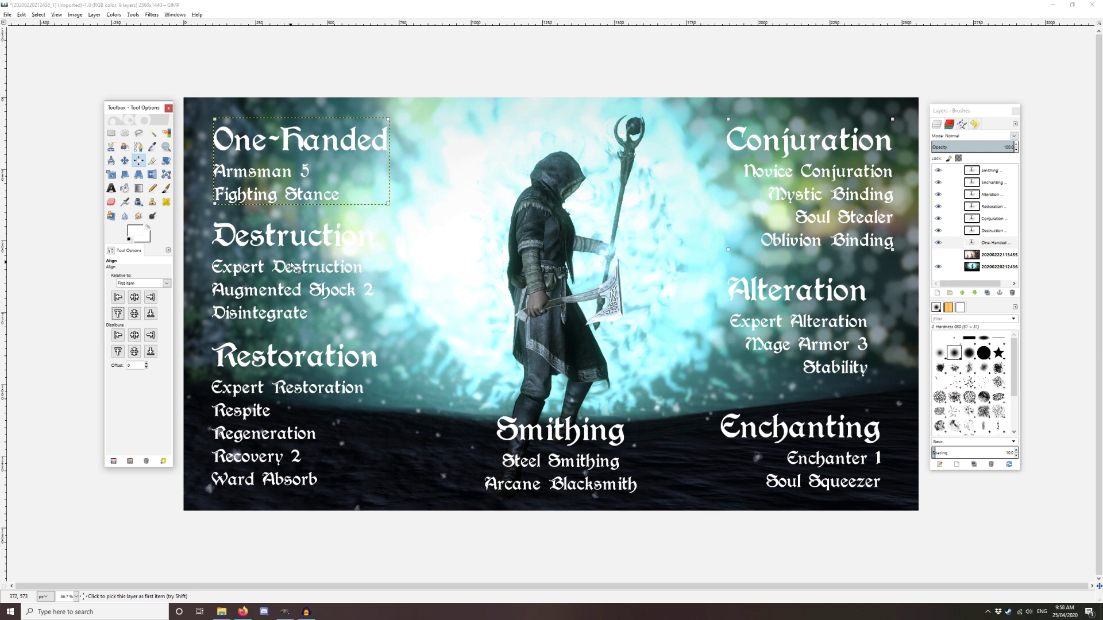
{"action": "left_click", "coordinate": [297, 140]}
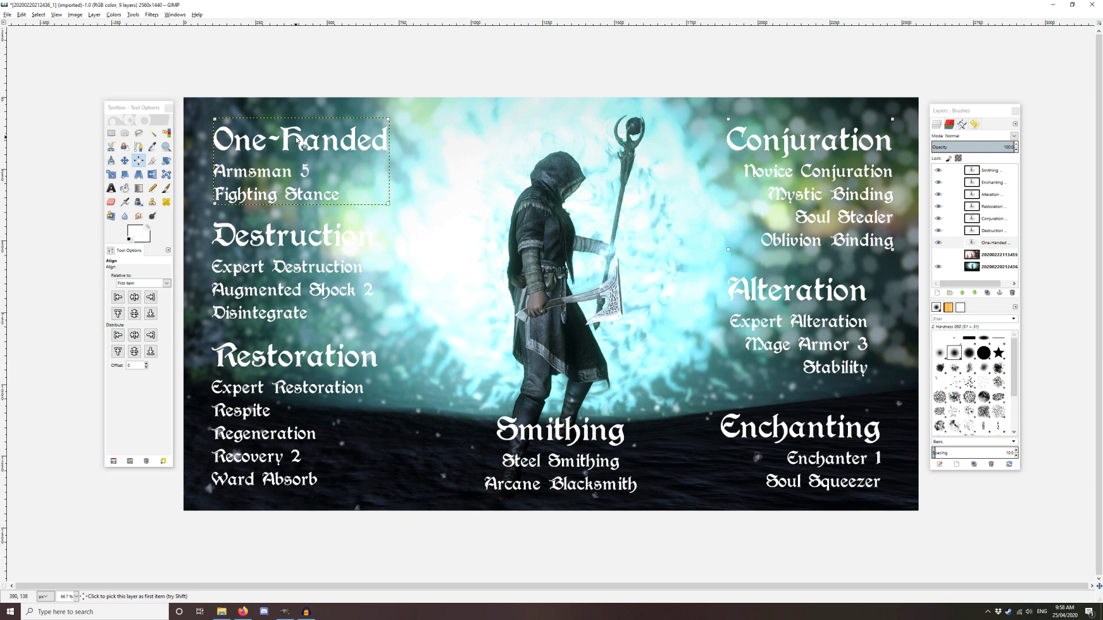
{"action": "left_click", "coordinate": [268, 248], "text": "shift"}
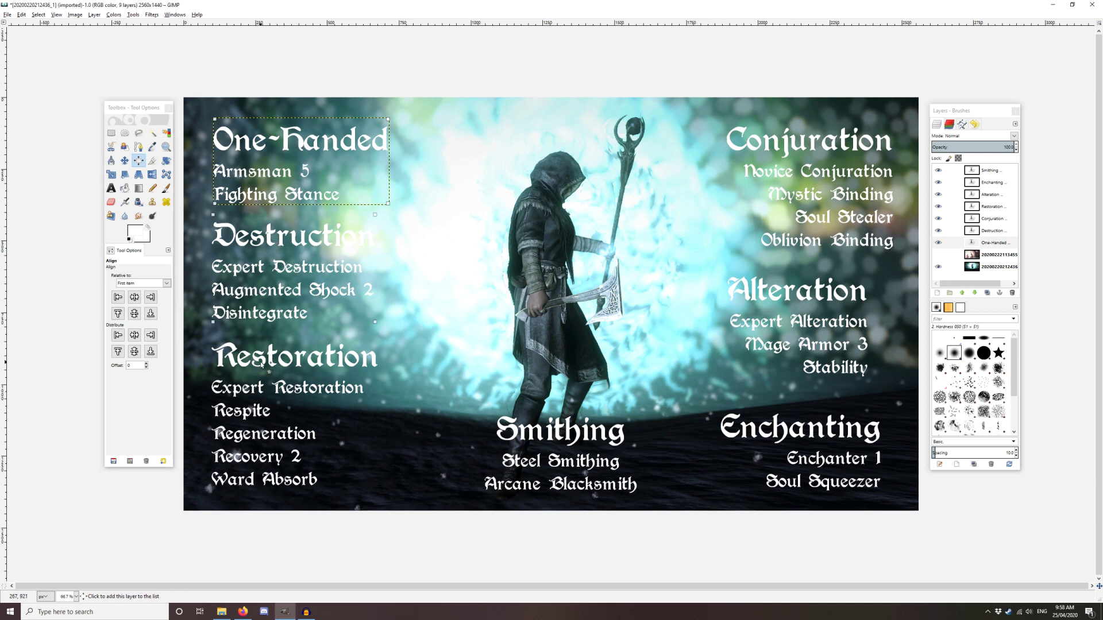
{"action": "left_click", "coordinate": [118, 297]}
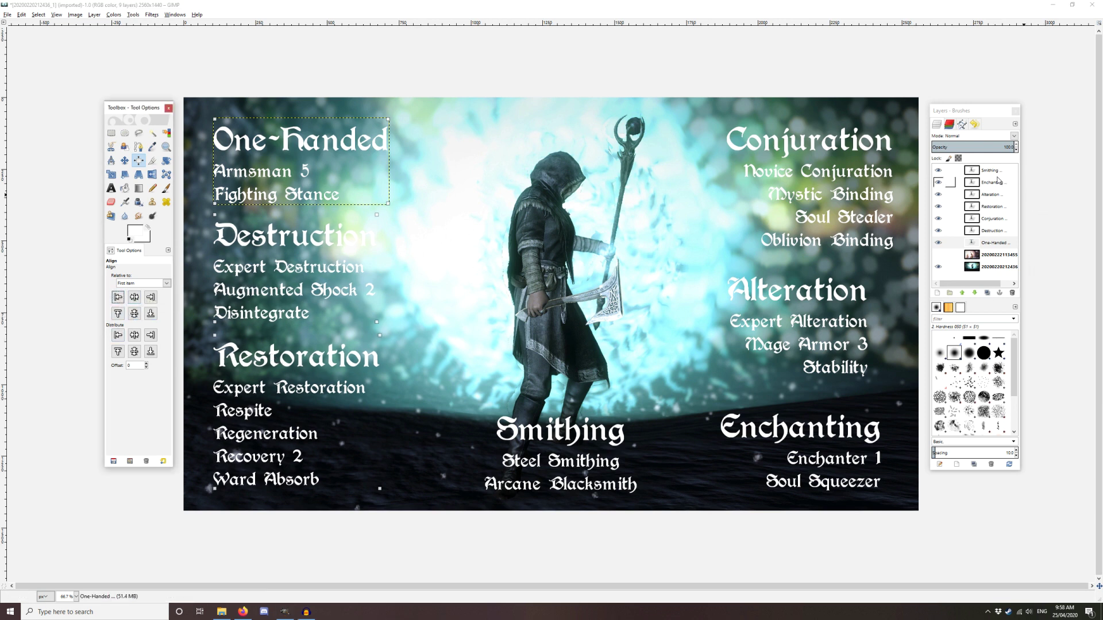
Right-align Alteration and Enchanting to Conjuration, and level Smithing's bottom with Enchanting
{"action": "left_click", "coordinate": [833, 141]}
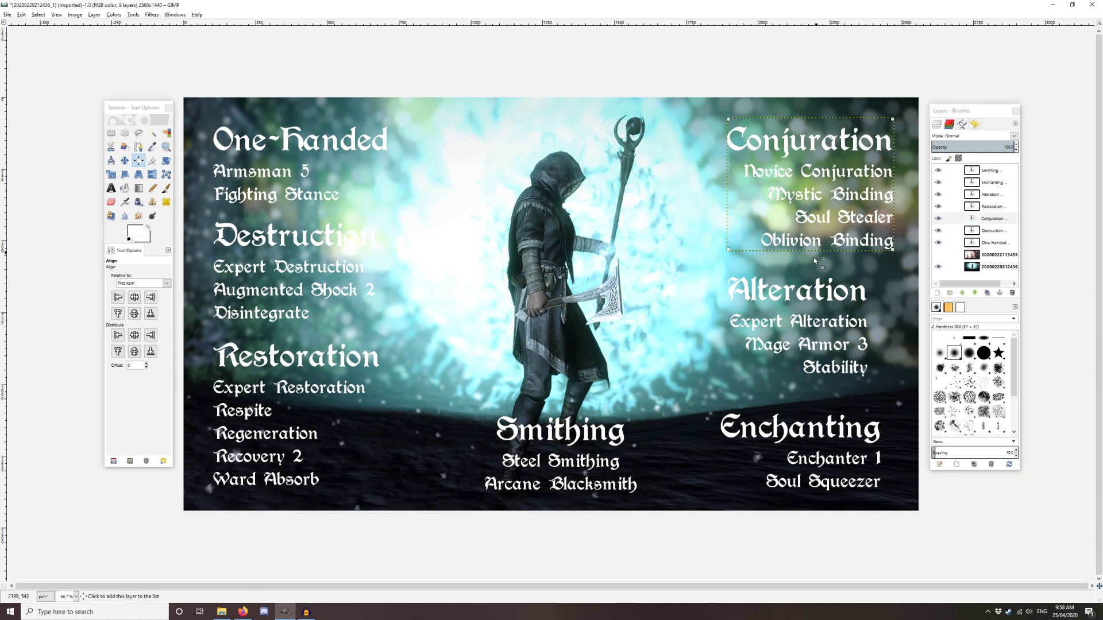
{"action": "left_click", "coordinate": [801, 291], "text": "shift"}
{"action": "left_click", "coordinate": [153, 300]}
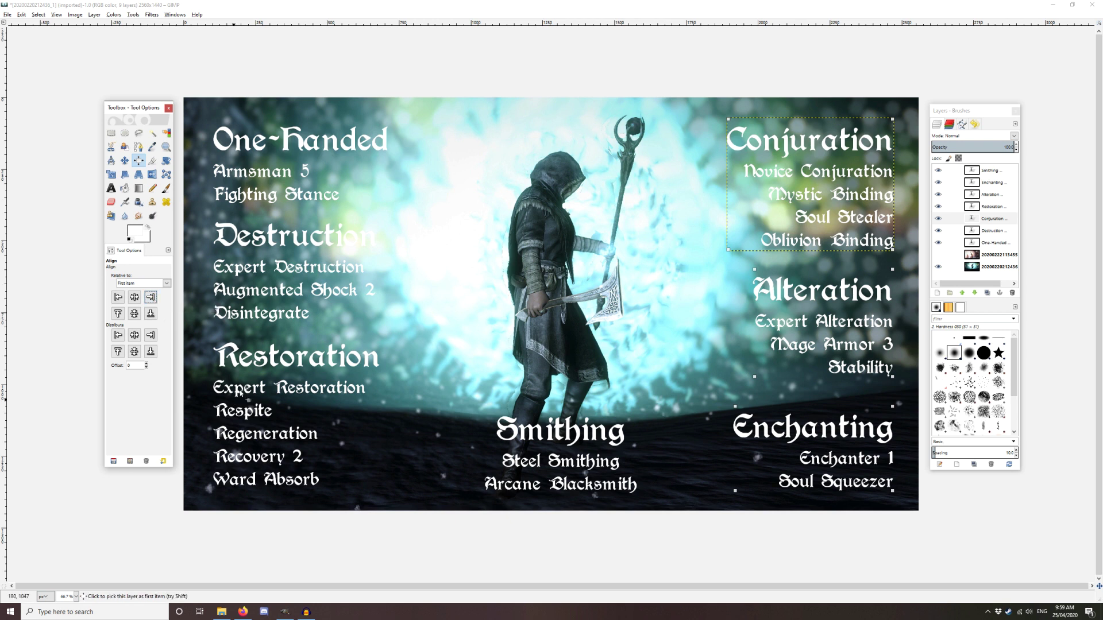
{"action": "left_click", "coordinate": [332, 359]}
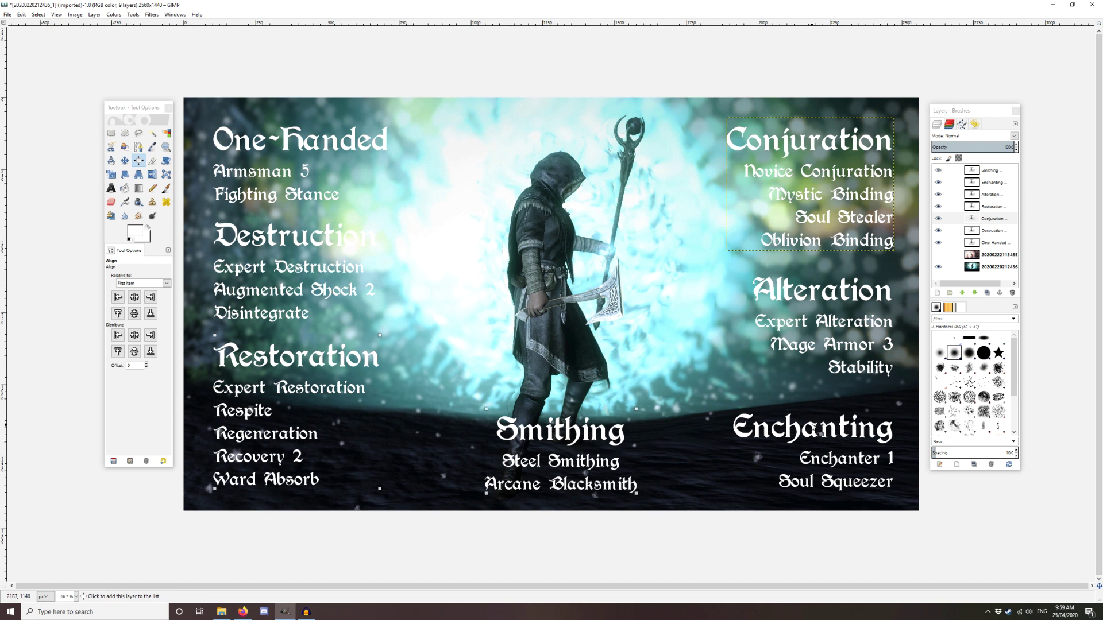
{"action": "left_click", "coordinate": [151, 314]}
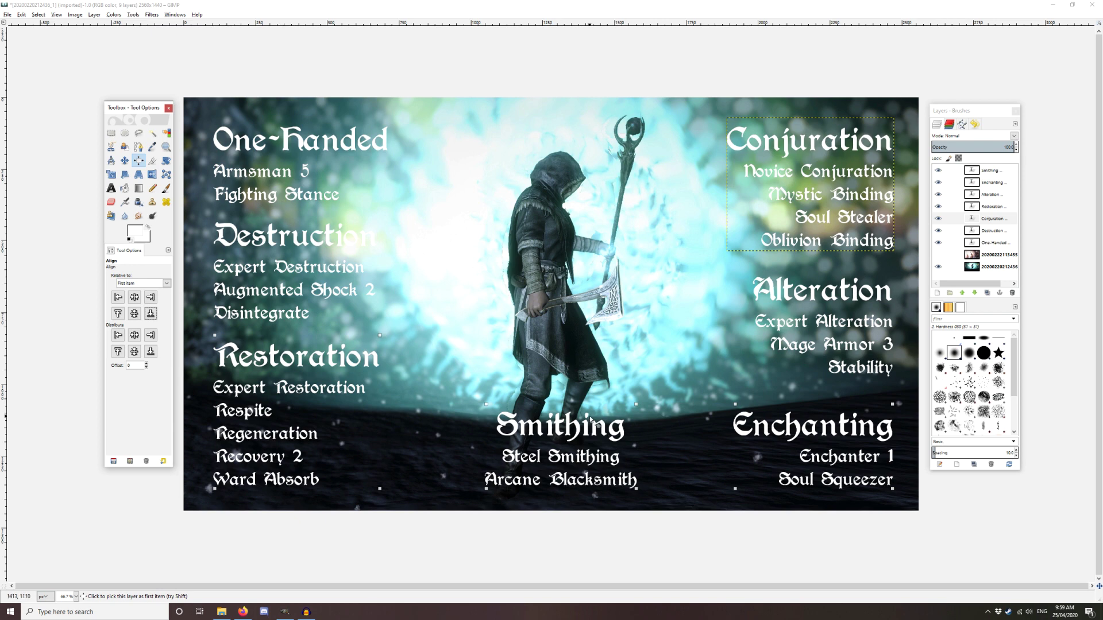
{"action": "scroll", "coordinate": [590, 418], "scroll_direction": "down", "scroll_amount": 2}
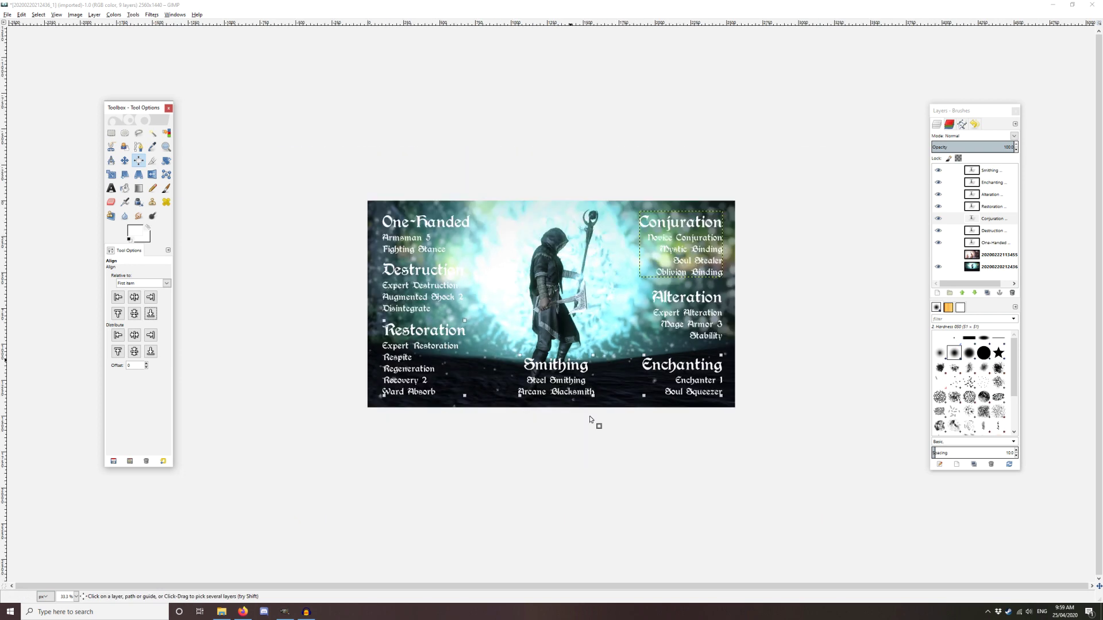
{"action": "scroll", "coordinate": [590, 419], "scroll_direction": "down", "scroll_amount": 3}
{"action": "scroll", "coordinate": [590, 419], "scroll_direction": "up", "scroll_amount": 1}
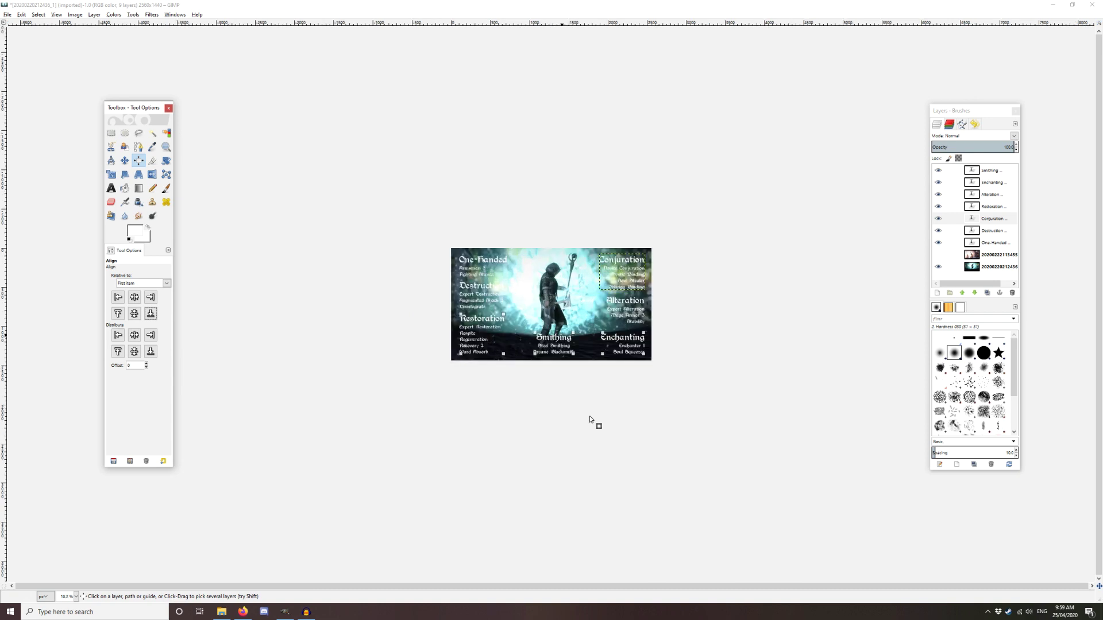
{"action": "scroll", "coordinate": [589, 420], "scroll_direction": "up", "scroll_amount": 4}
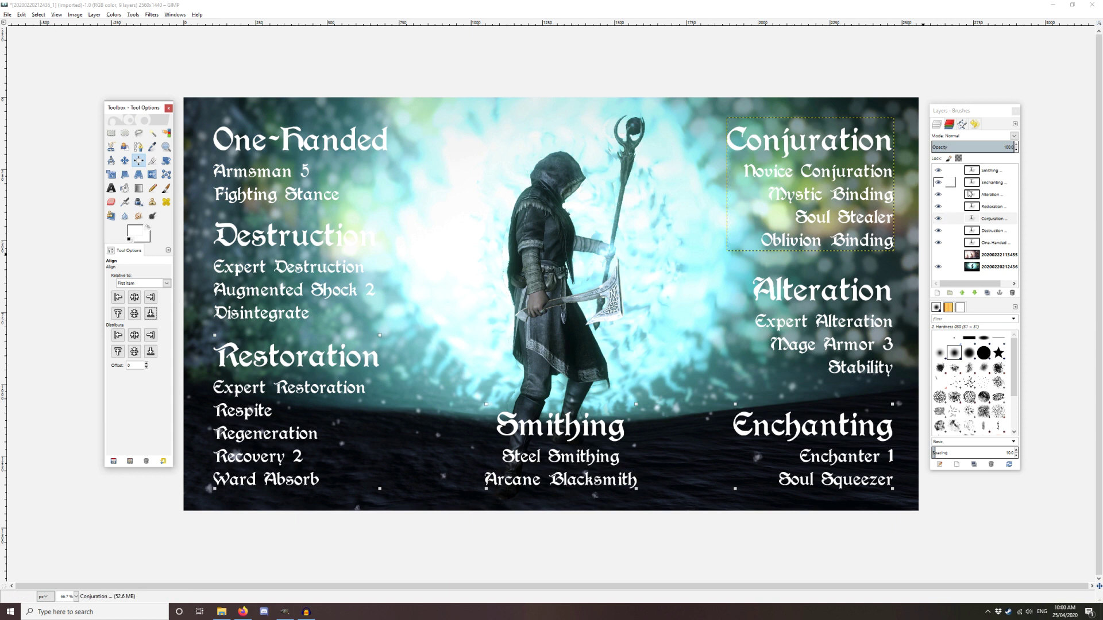
{"action": "left_click", "coordinate": [168, 134]}
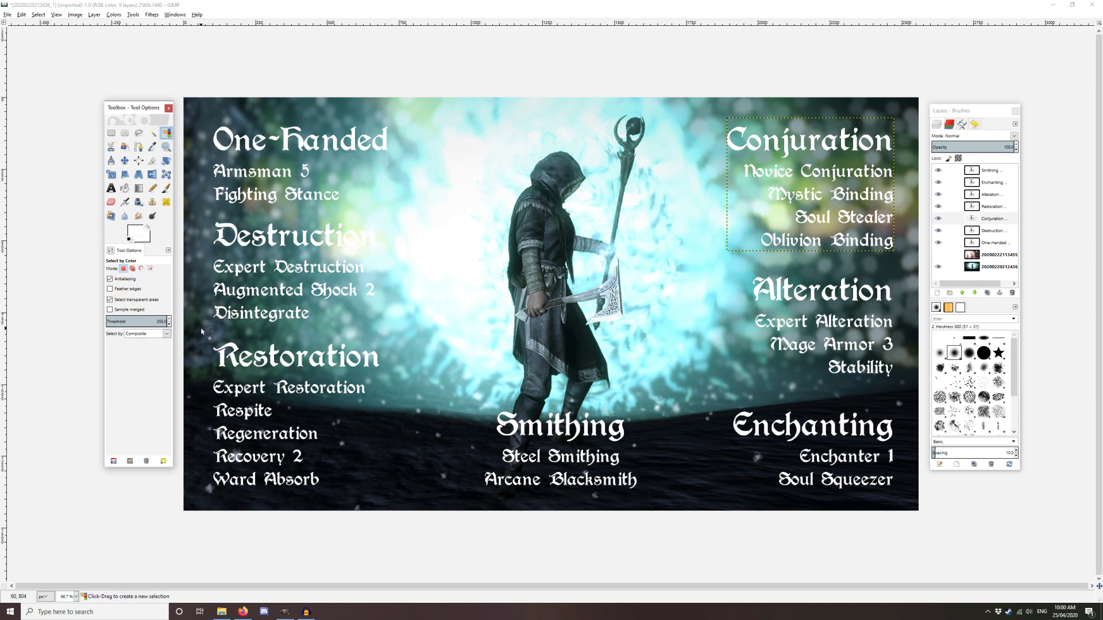
Select the One-Handed, Destruction and Restoration text shapes as one combined selection
{"action": "left_click", "coordinate": [996, 241], "text": "alt"}
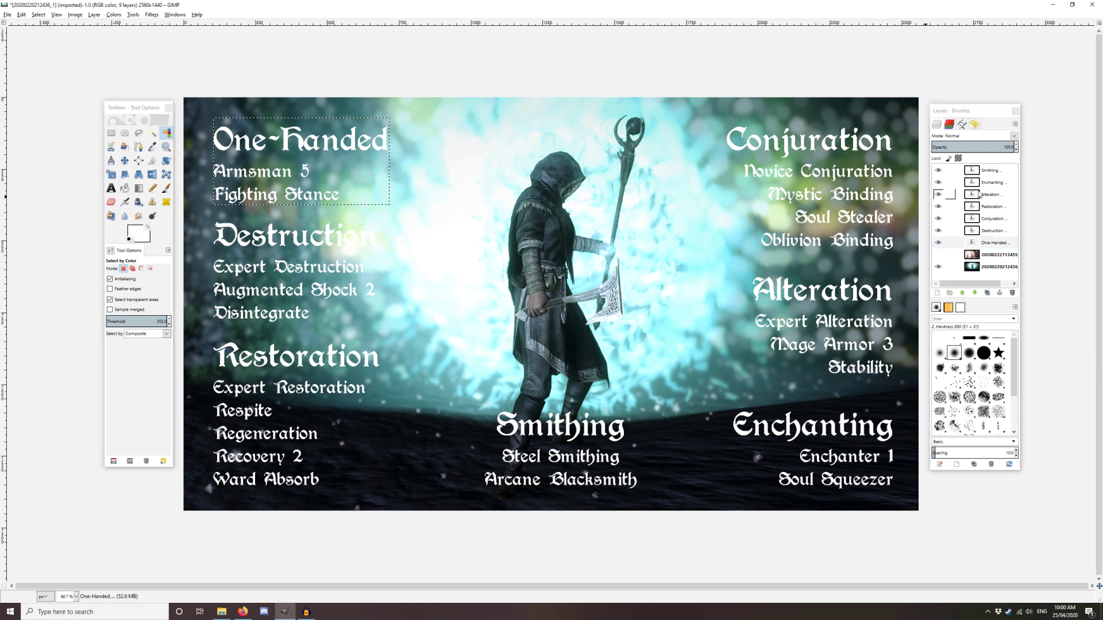
{"action": "left_click", "coordinate": [980, 231], "text": "alt+shift"}
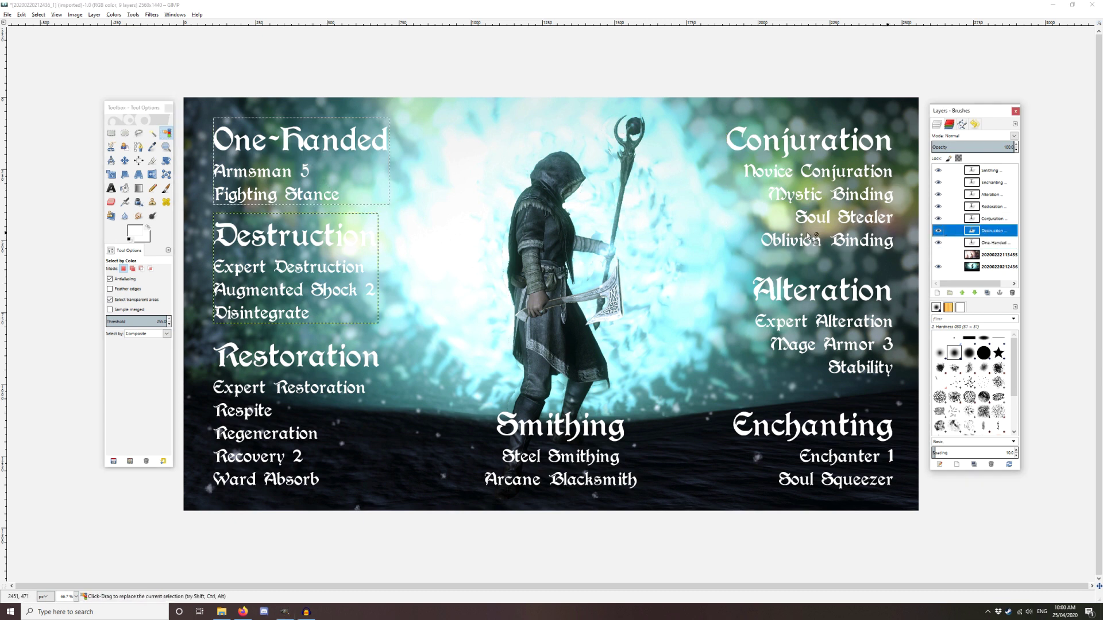
{"action": "left_click", "coordinate": [292, 236], "text": "shift"}
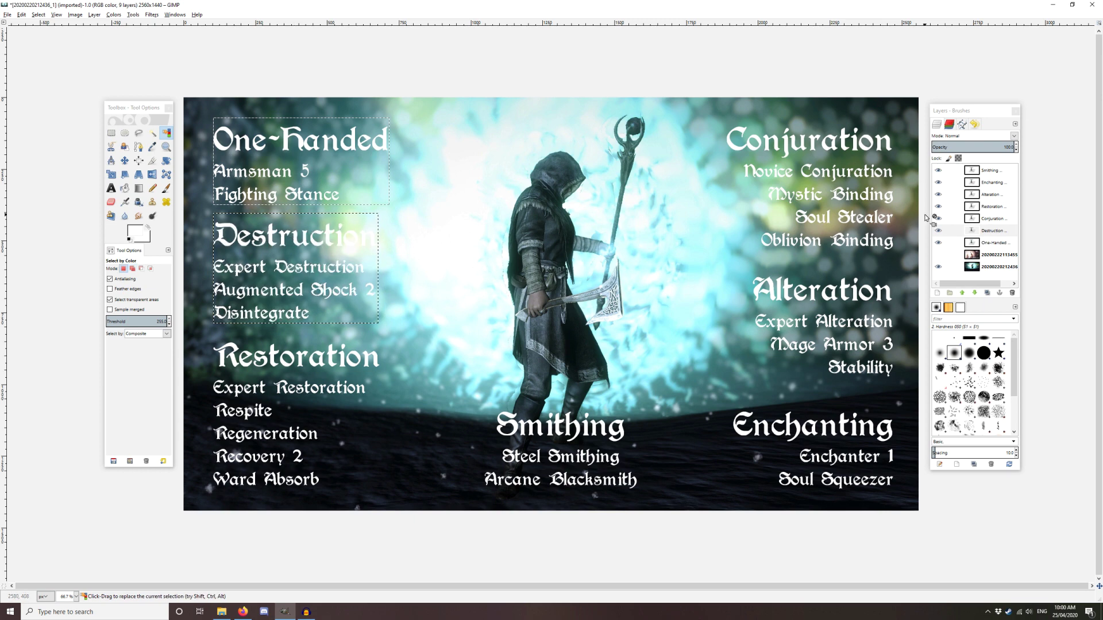
{"action": "left_click", "coordinate": [977, 207], "text": "alt+shift"}
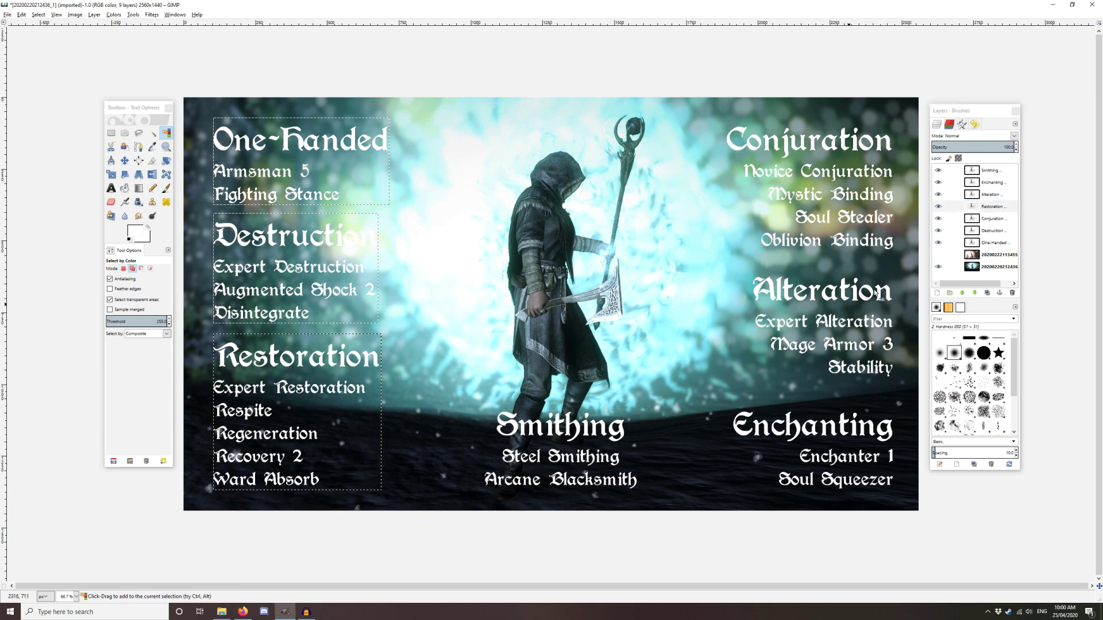
Add the Smithing, Enchanting, Alteration and Conjuration text shapes to the selection
{"action": "left_click", "coordinate": [971, 171], "text": "alt+shift"}
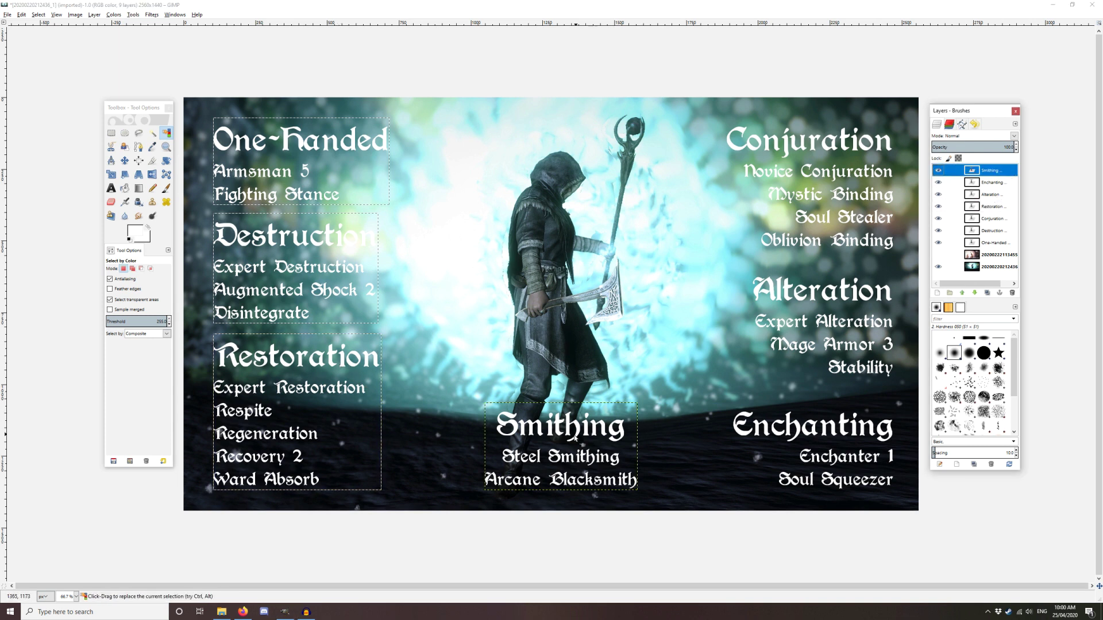
{"action": "middle_click", "coordinate": [822, 437], "text": "alt"}
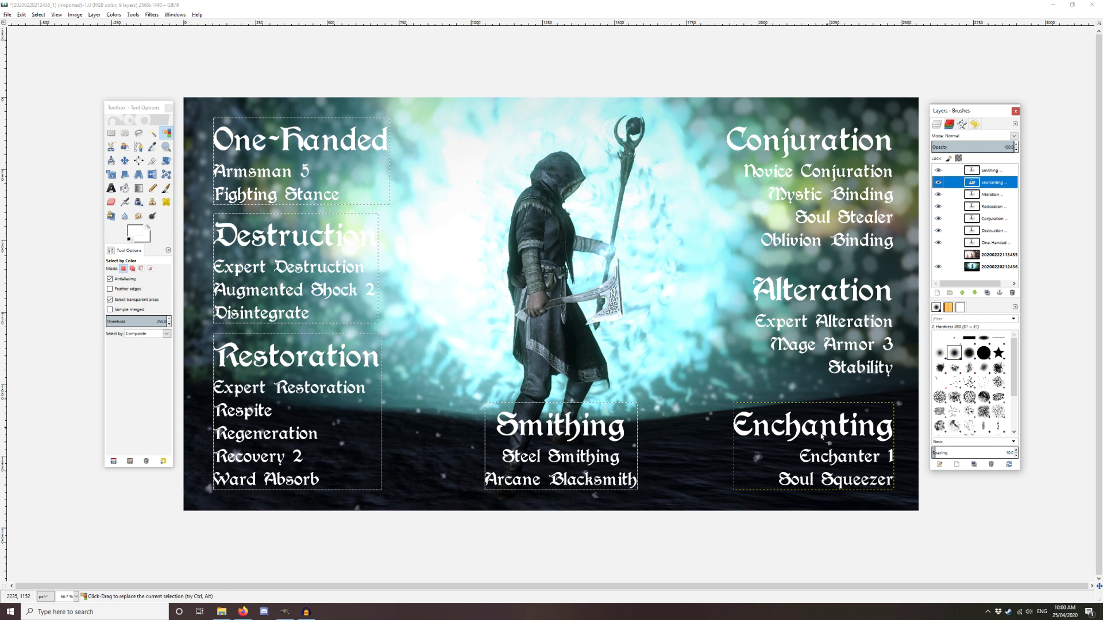
{"action": "left_click", "coordinate": [971, 182], "text": "alt+shift"}
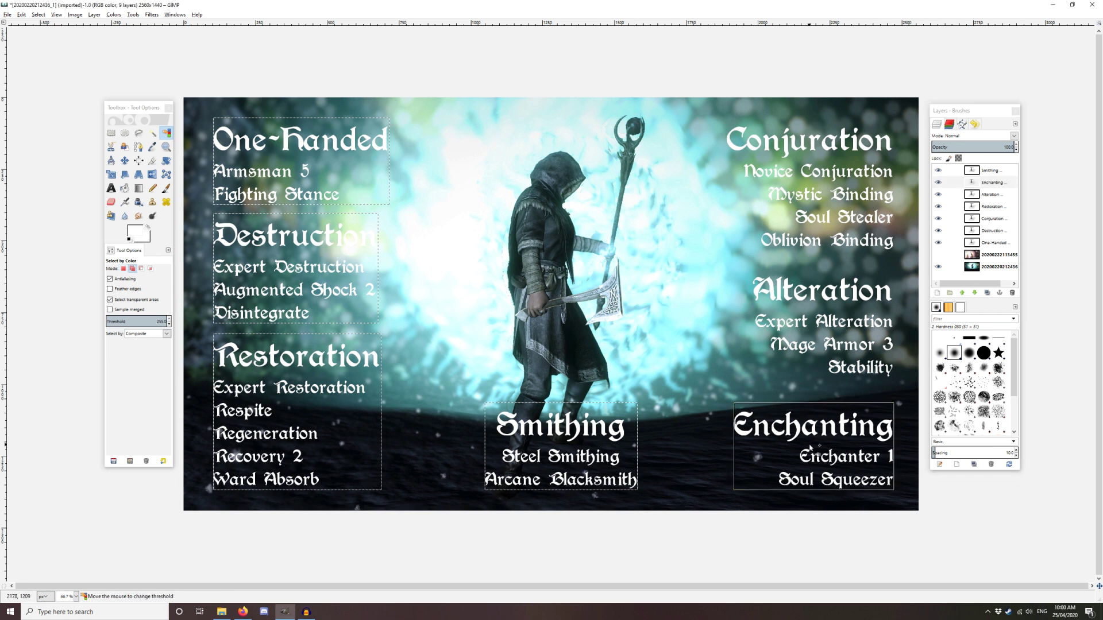
{"action": "left_click", "coordinate": [972, 194], "text": "alt+shift"}
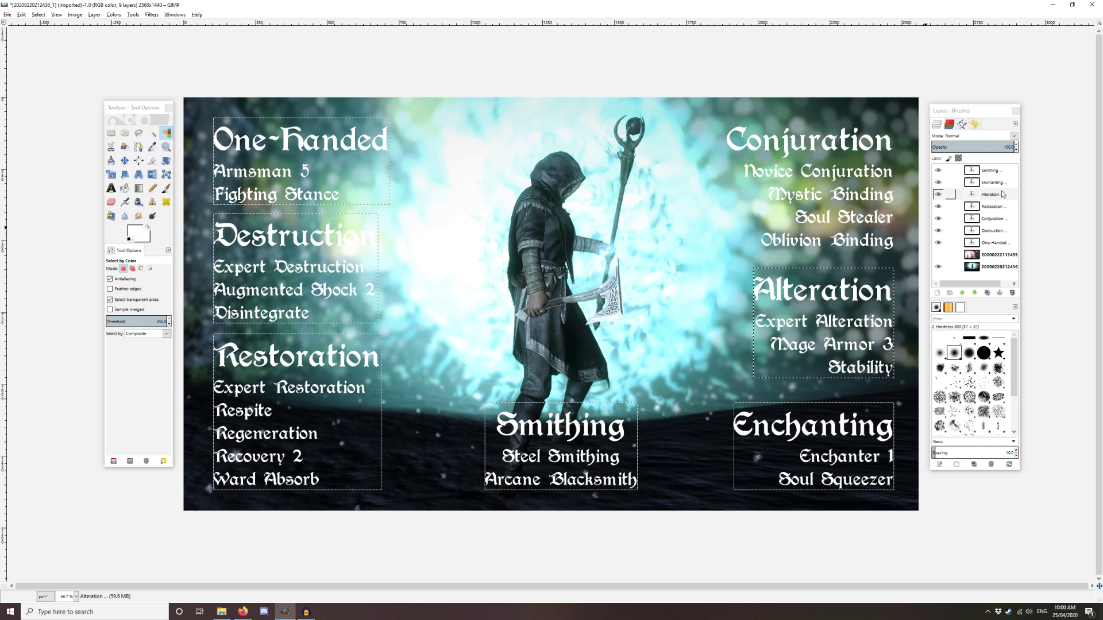
{"action": "left_click", "coordinate": [972, 219], "text": "alt+shift"}
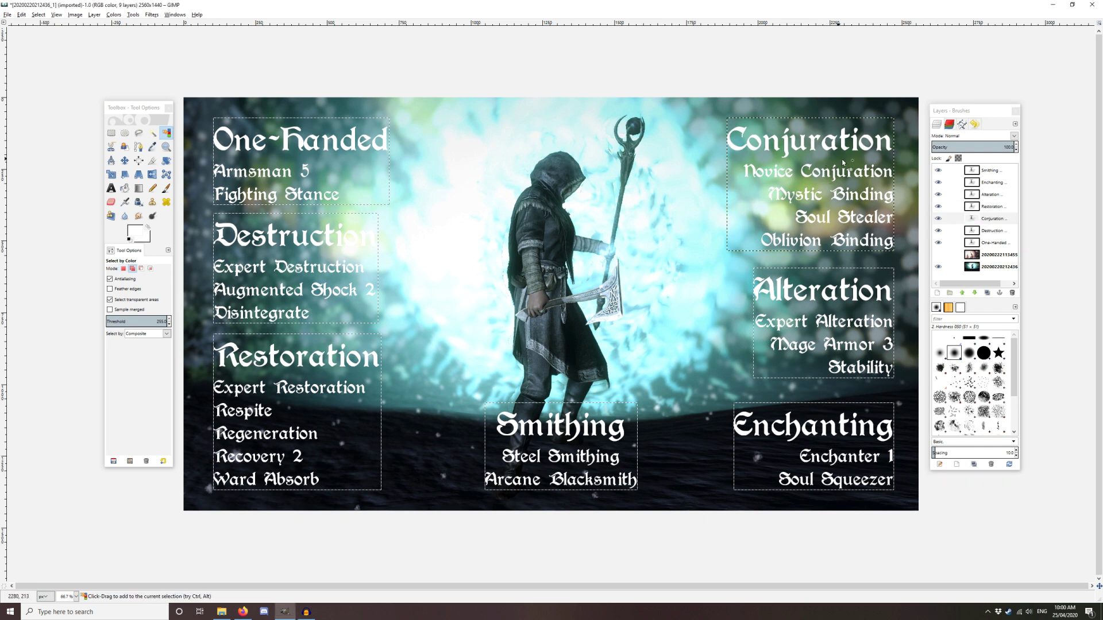
{"action": "right_click", "coordinate": [998, 253]}
Add a new transparent layer and select a rectangle over the left perk text column
{"action": "left_click", "coordinate": [1014, 269]}
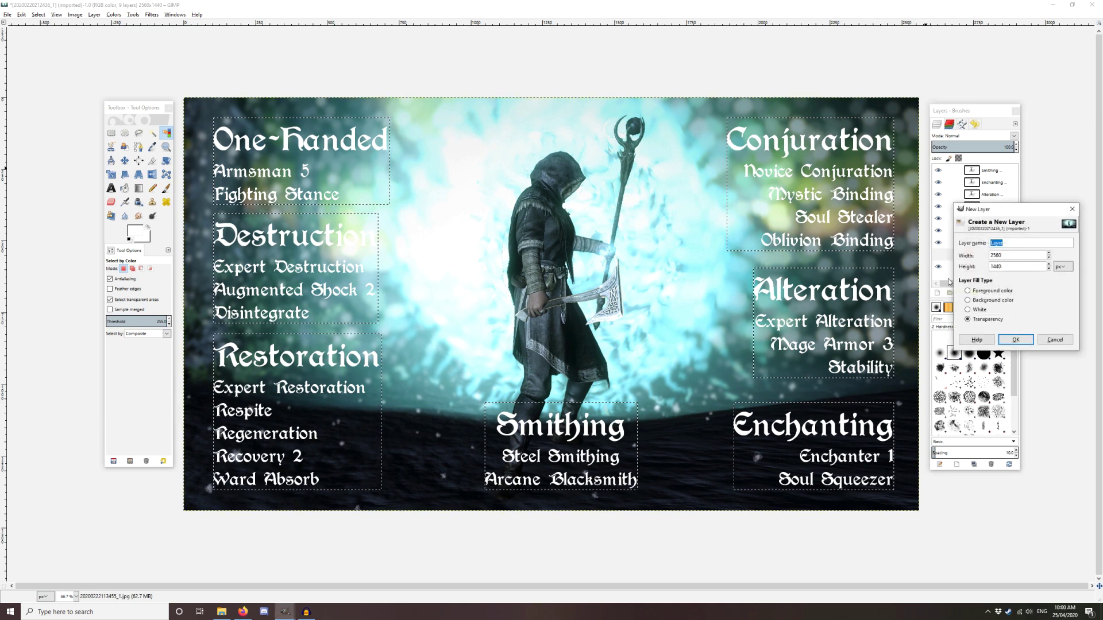
{"action": "left_click", "coordinate": [1031, 340]}
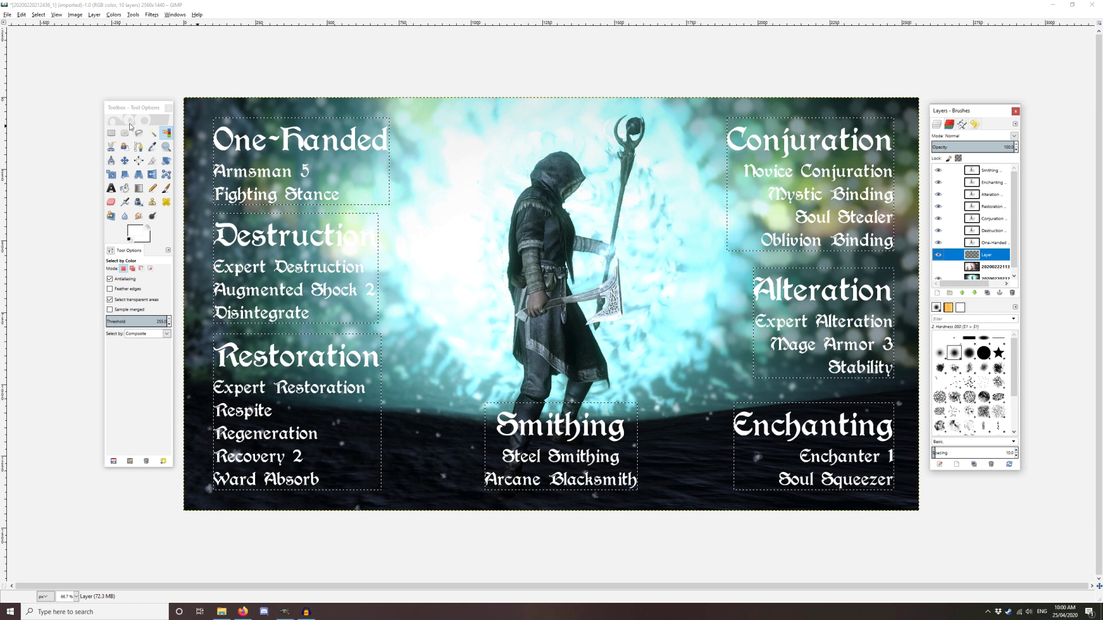
{"action": "left_click", "coordinate": [111, 132]}
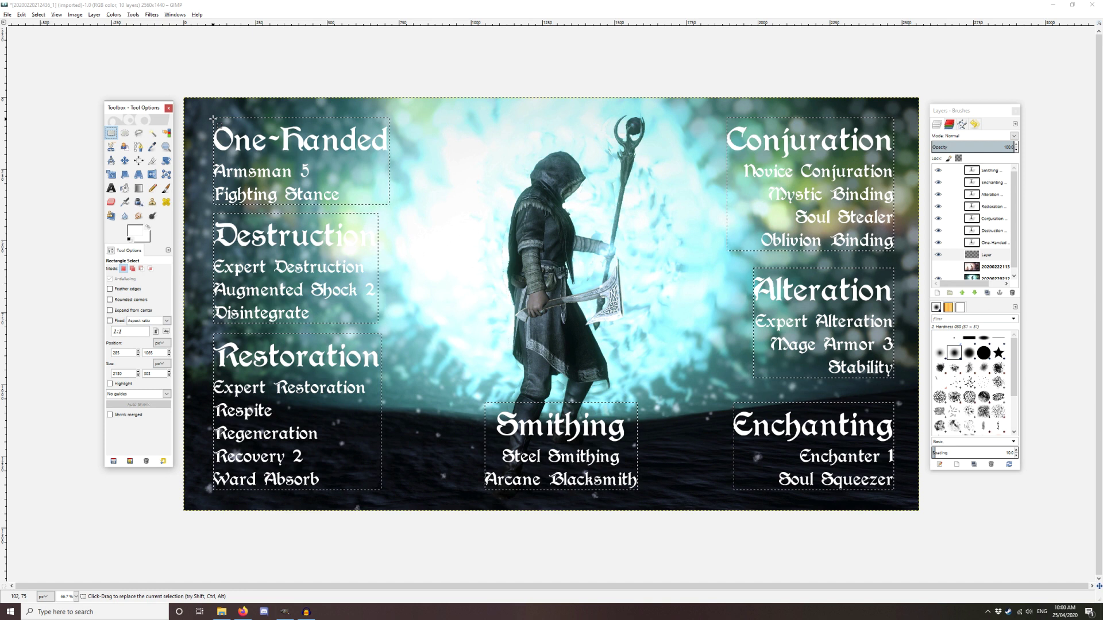
{"action": "left_click_drag", "start_coordinate": [212, 119], "coordinate": [213, 118]}
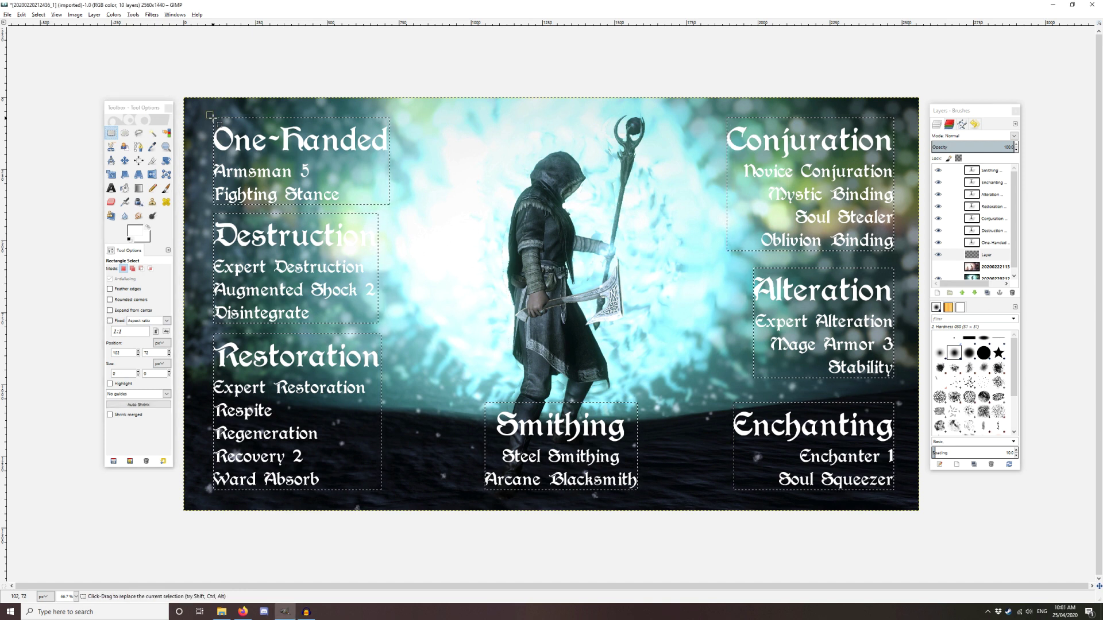
{"action": "key", "text": "shift"}
{"action": "left_click_drag", "start_coordinate": [213, 118], "coordinate": [352, 425]}
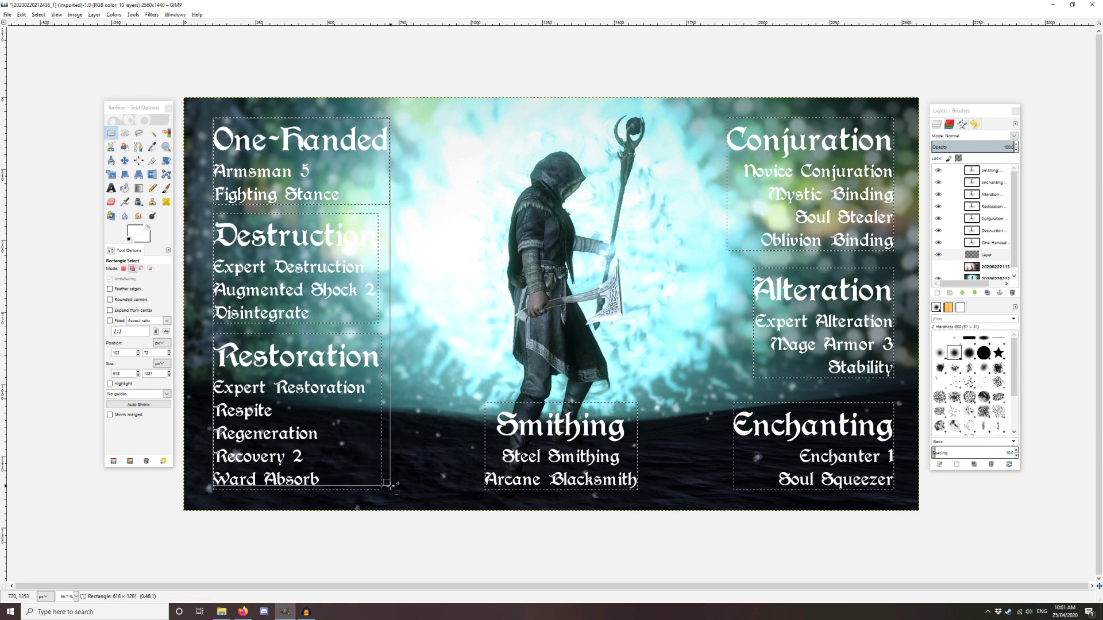
Extend the selection with rectangles over the bottom text row and right text column
{"action": "left_click_drag", "start_coordinate": [388, 487], "coordinate": [387, 489]}
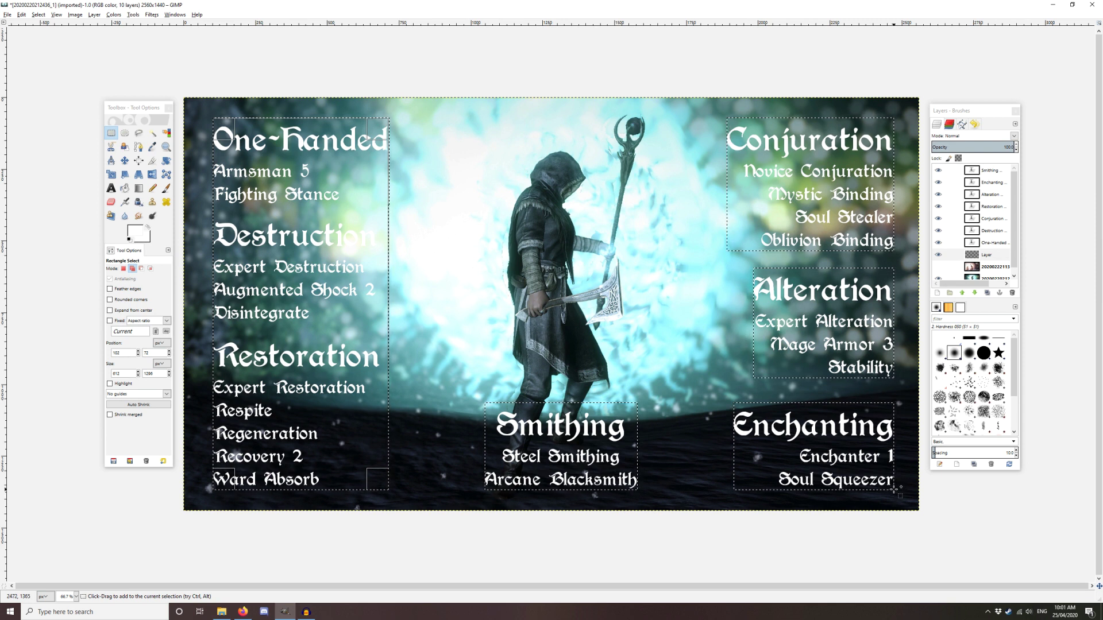
{"action": "left_click_drag", "start_coordinate": [894, 488], "coordinate": [244, 403]}
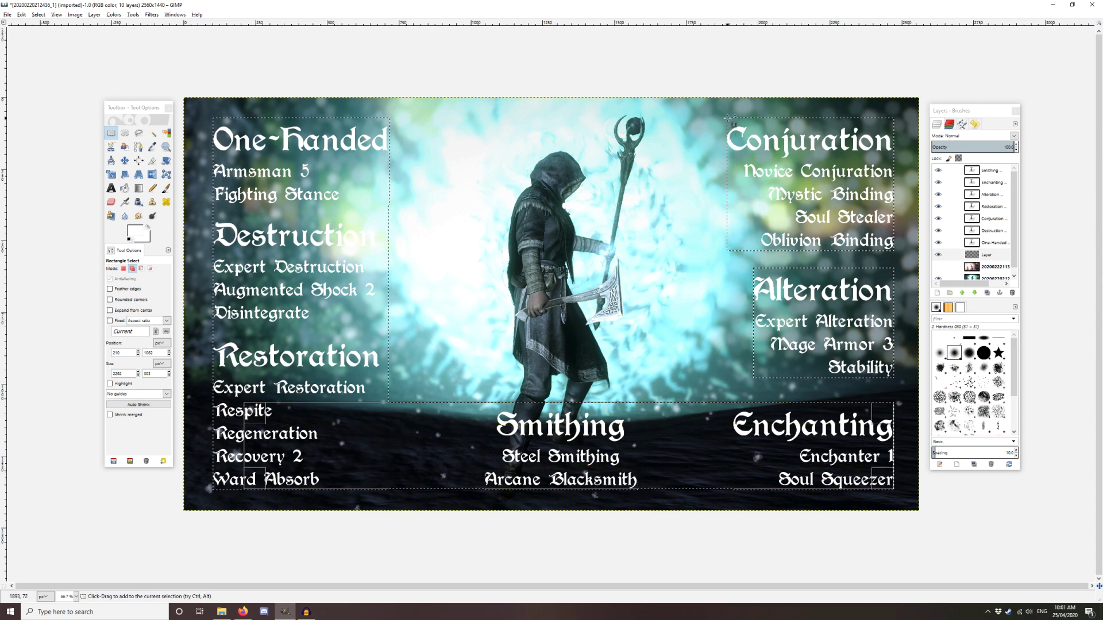
{"action": "left_click_drag", "start_coordinate": [728, 118], "coordinate": [895, 489]}
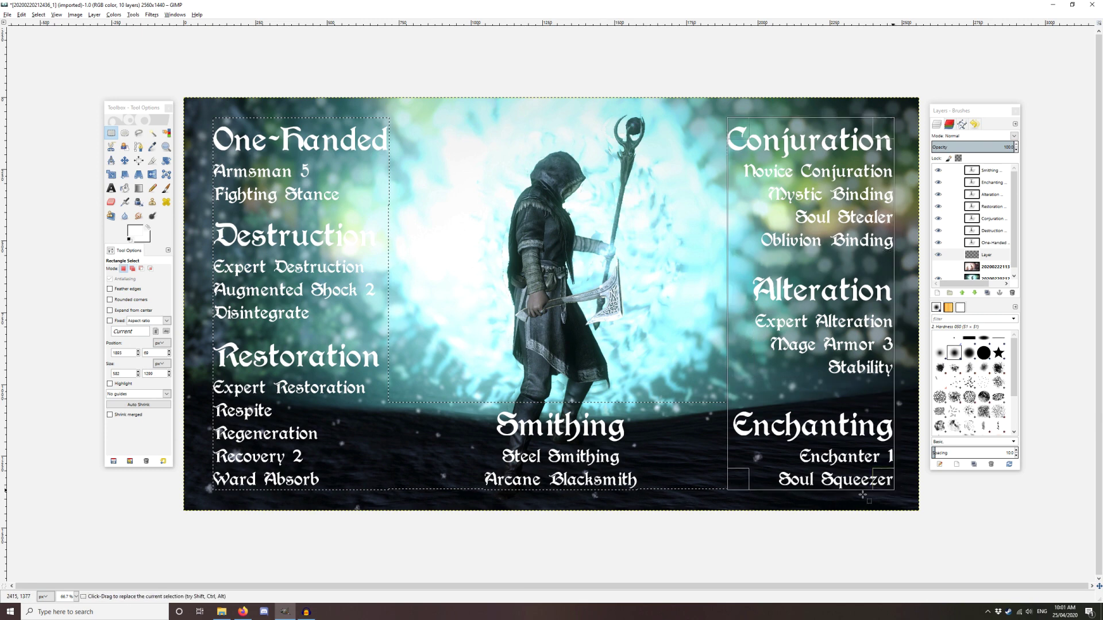
{"action": "left_click", "coordinate": [39, 15]}
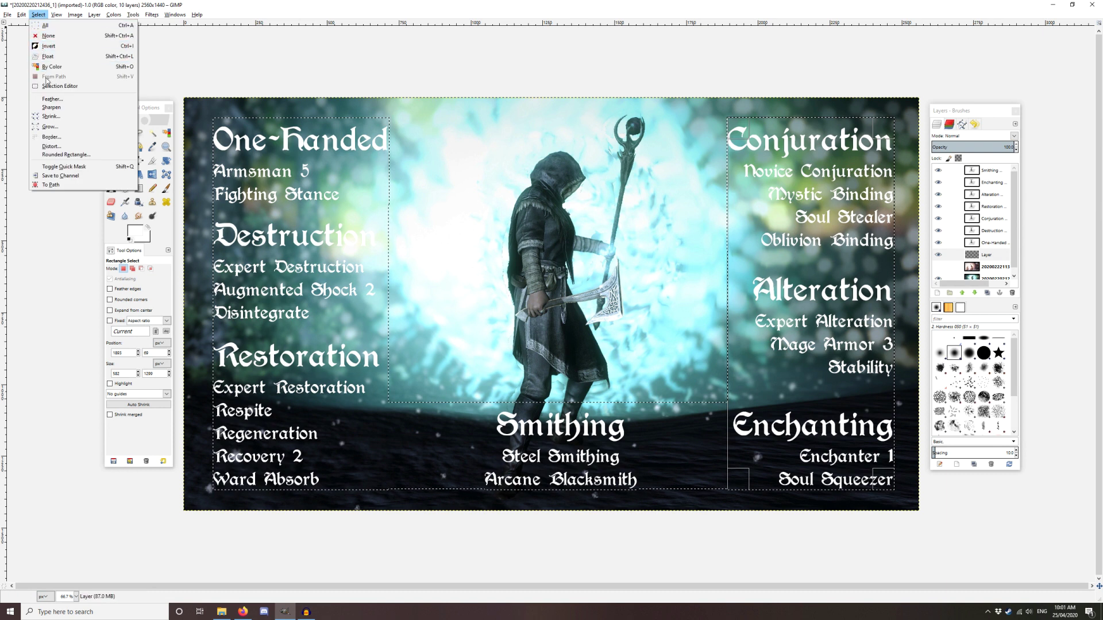
Grow the selection by 20 px, fill it with solid black, then deselect
{"action": "left_click", "coordinate": [50, 126]}
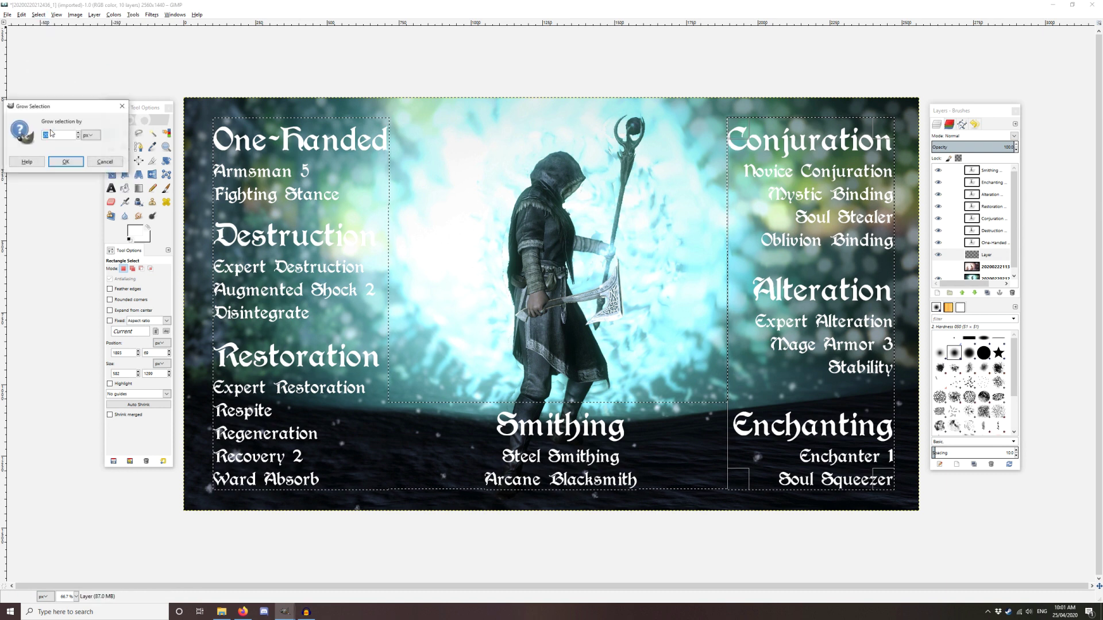
{"action": "left_click", "coordinate": [67, 164]}
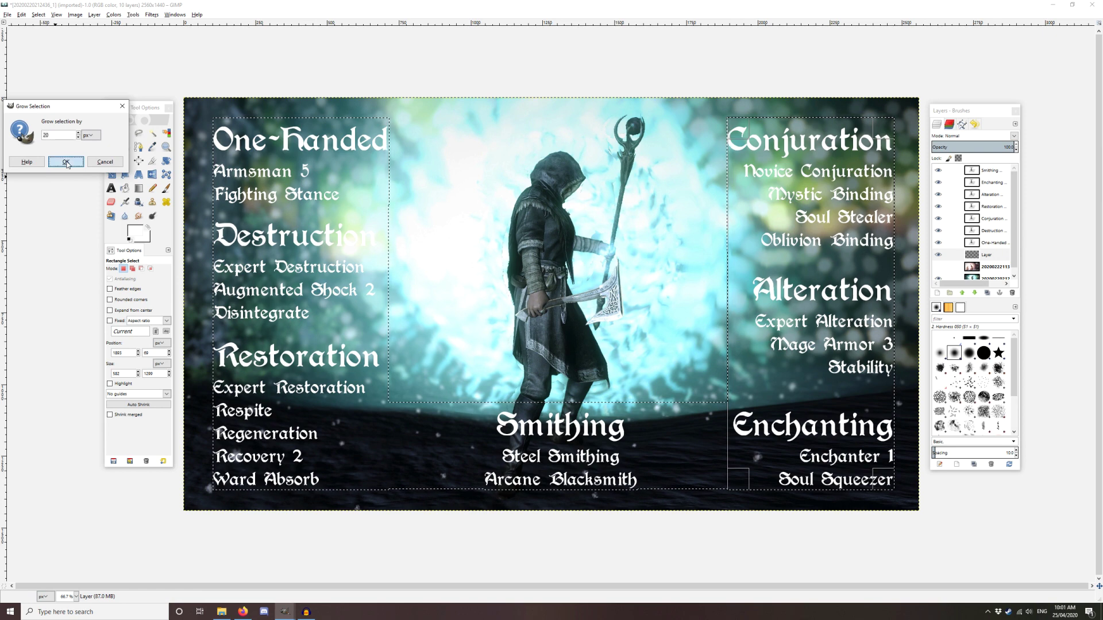
{"action": "left_click", "coordinate": [137, 235]}
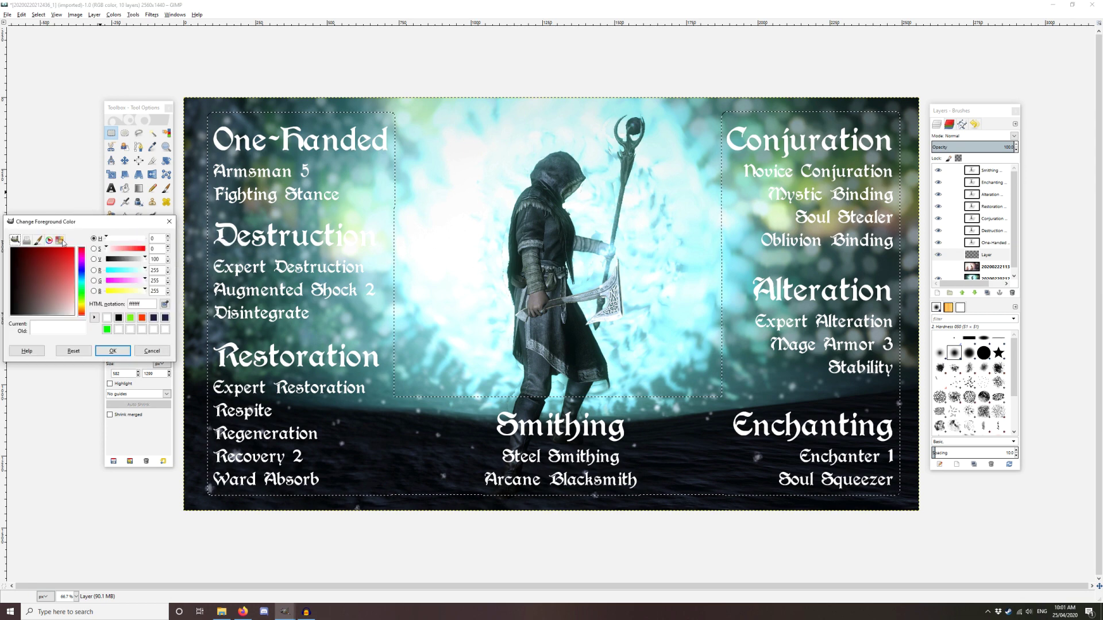
{"action": "left_click", "coordinate": [28, 275]}
{"action": "left_click", "coordinate": [112, 351]}
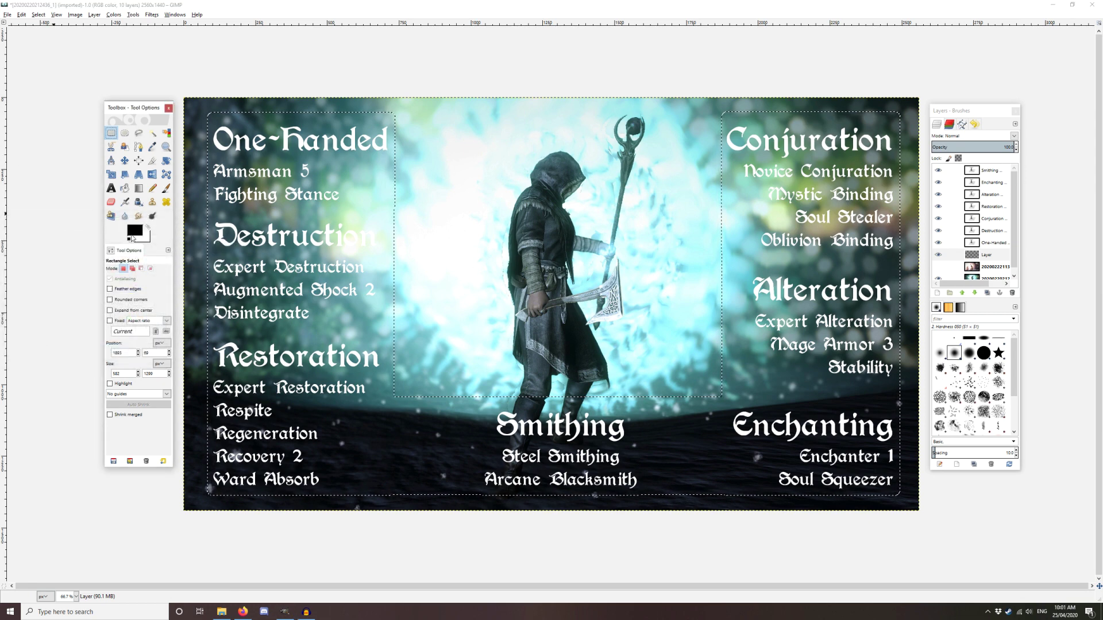
{"action": "left_click_drag", "start_coordinate": [132, 237], "coordinate": [271, 352]}
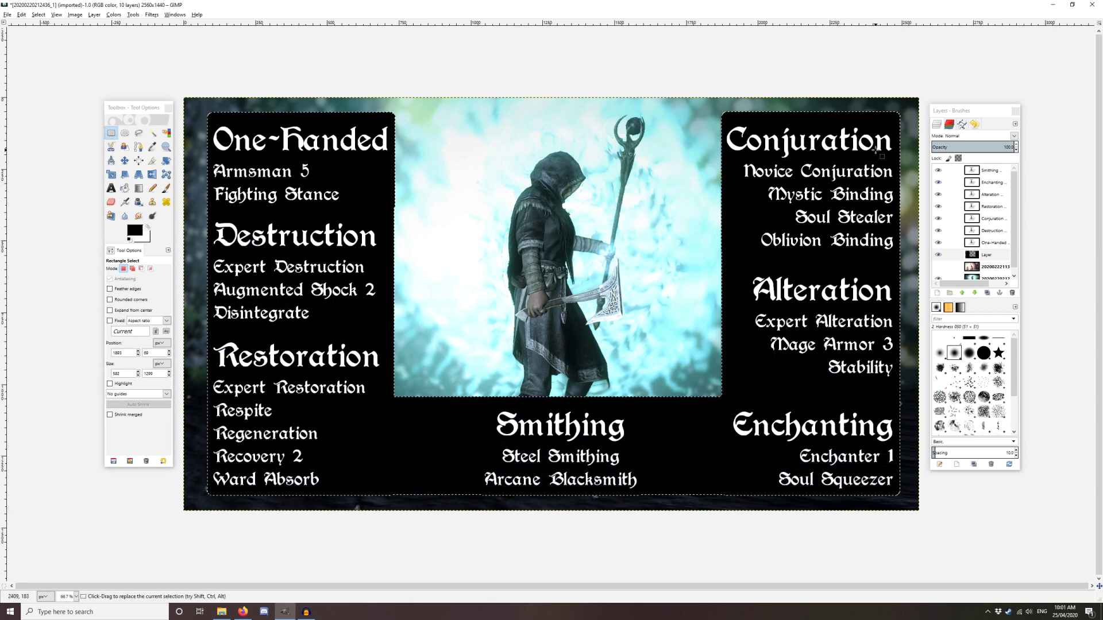
{"action": "left_click", "coordinate": [730, 87]}
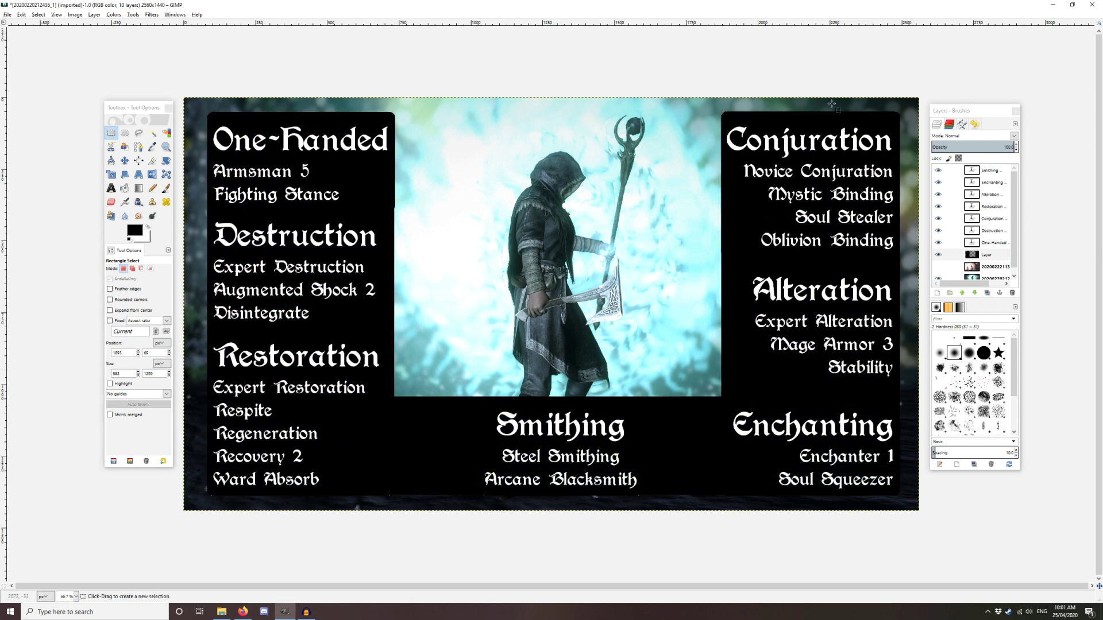
Lower the black panel layer's opacity and apply a 20 px Gaussian blur
{"action": "left_click_drag", "start_coordinate": [999, 148], "coordinate": [964, 148]}
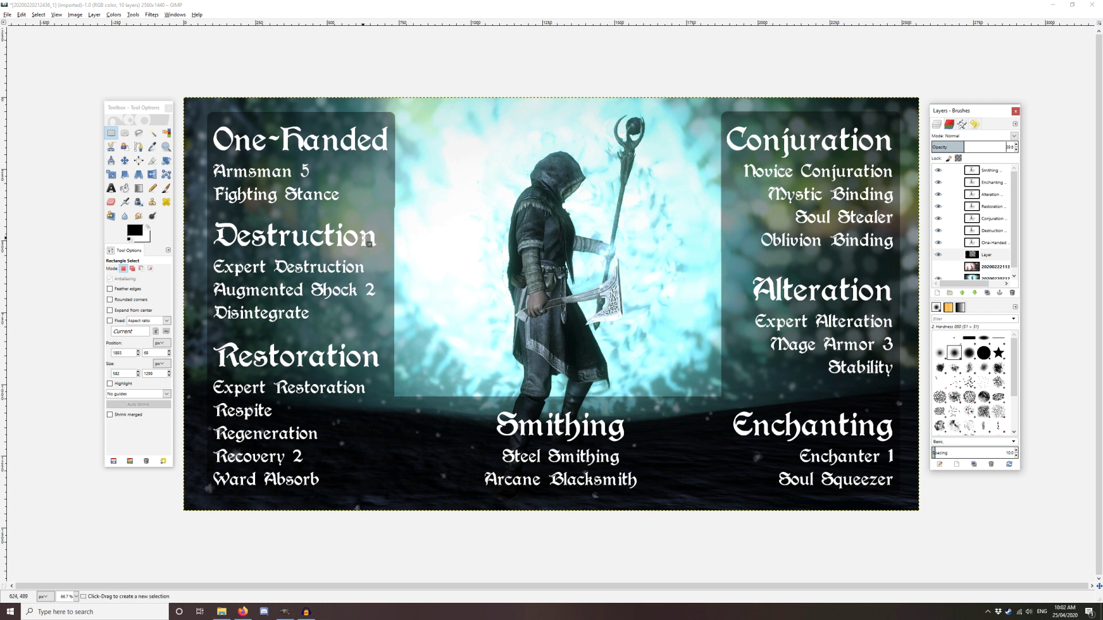
{"action": "left_click", "coordinate": [158, 16]}
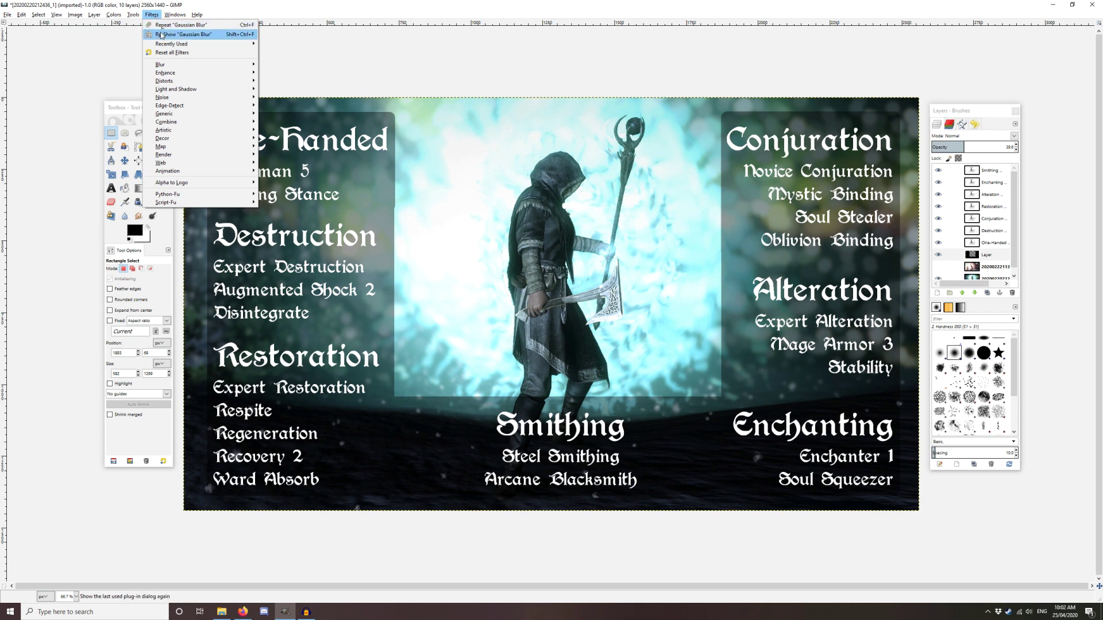
{"action": "mouse_move", "coordinate": [172, 64]}
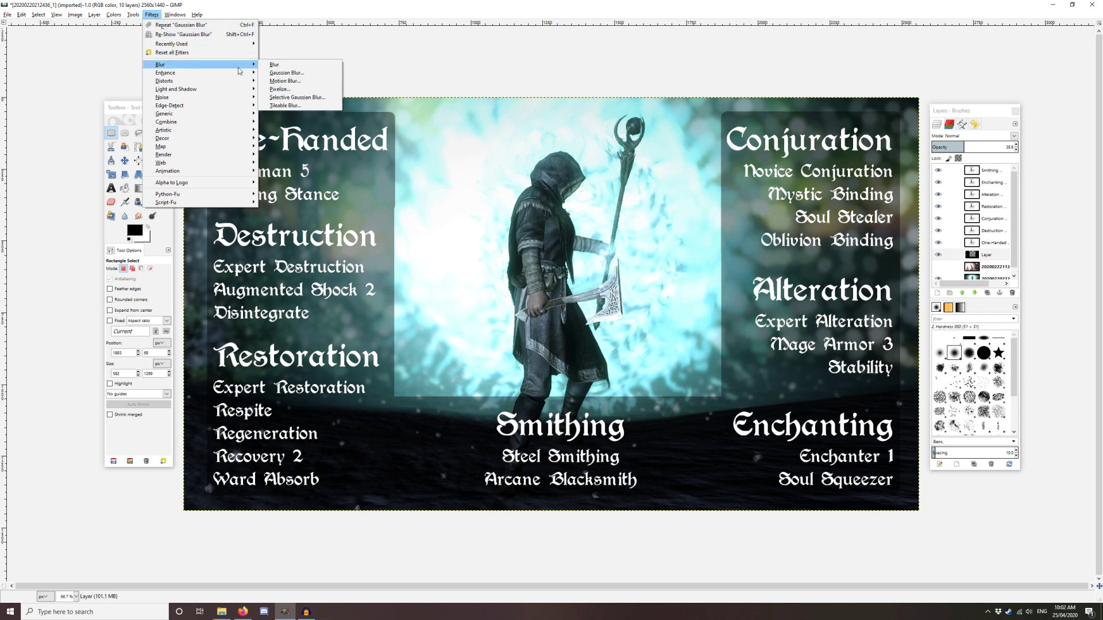
{"action": "left_click", "coordinate": [305, 74]}
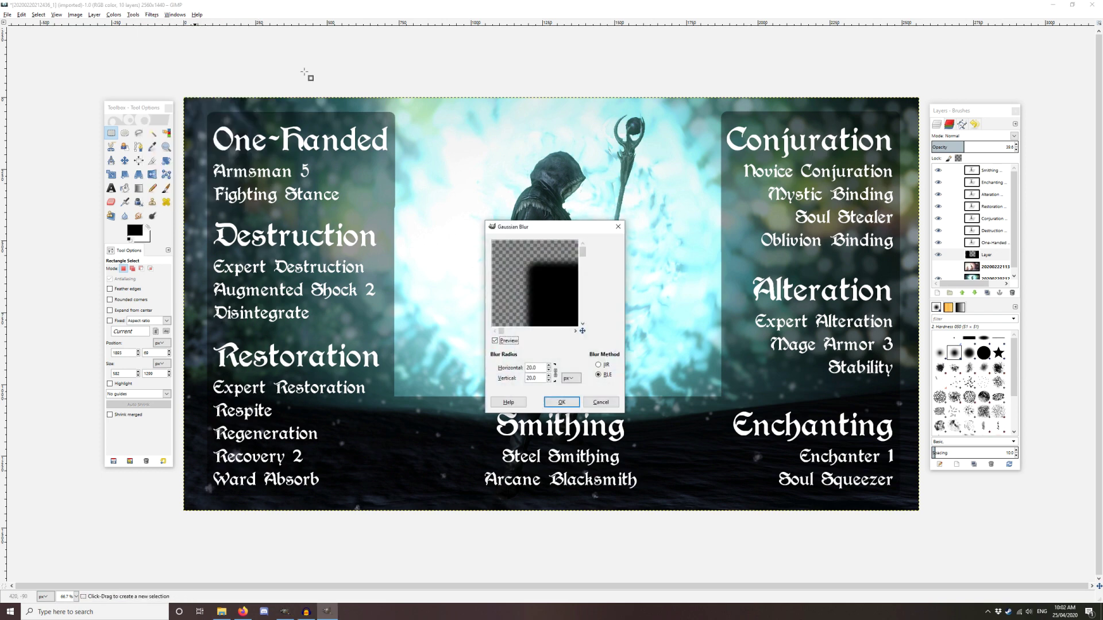
{"action": "left_click", "coordinate": [551, 402]}
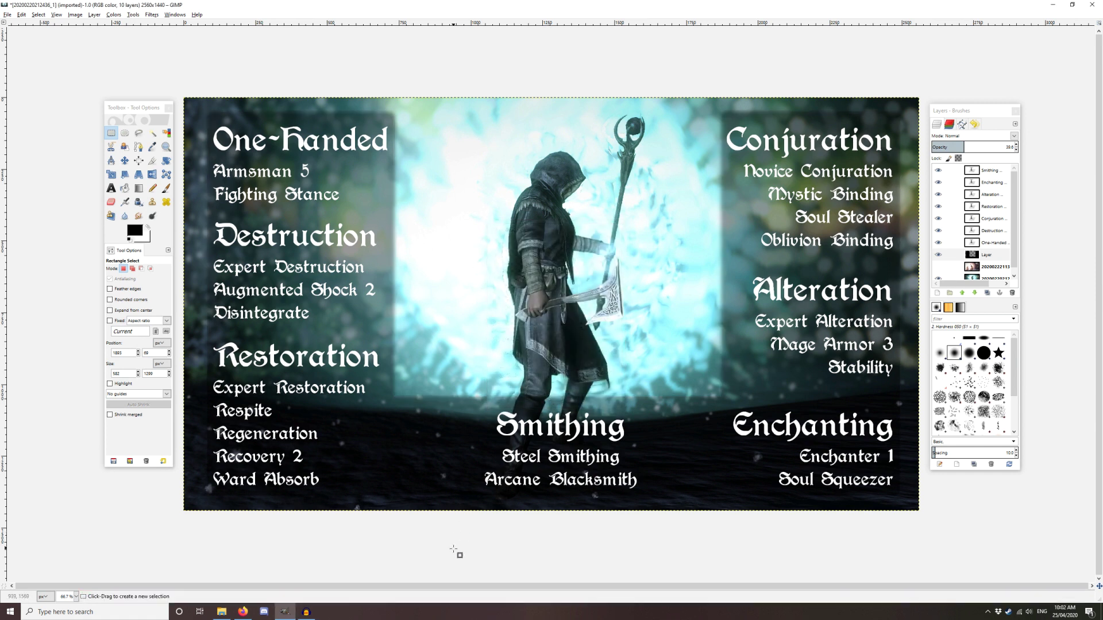